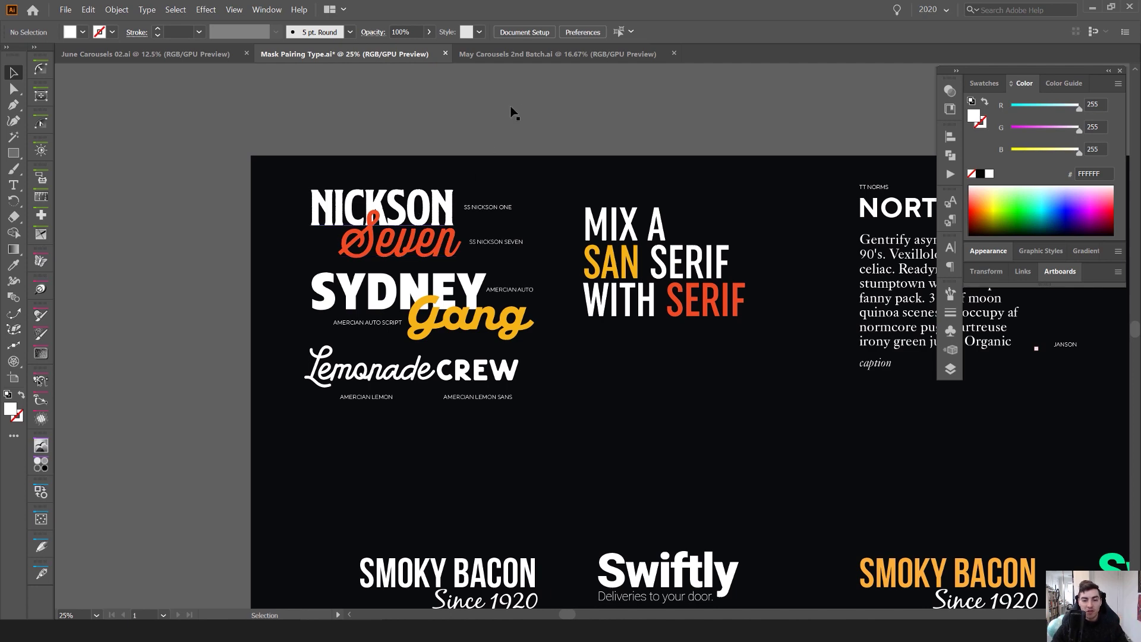
Hide the panels and examine the three NICKSON Seven, SYDNEY Gang and Lemonade CREW type pairings close up.
key(Tab)
key(ctrl+minus)
drag(810, 117, 613, 113)
drag(466, 109, 662, 155)
scroll(316, 177, up, 3)
drag(644, 227, 630, 184)
scroll(629, 167, down, 1)
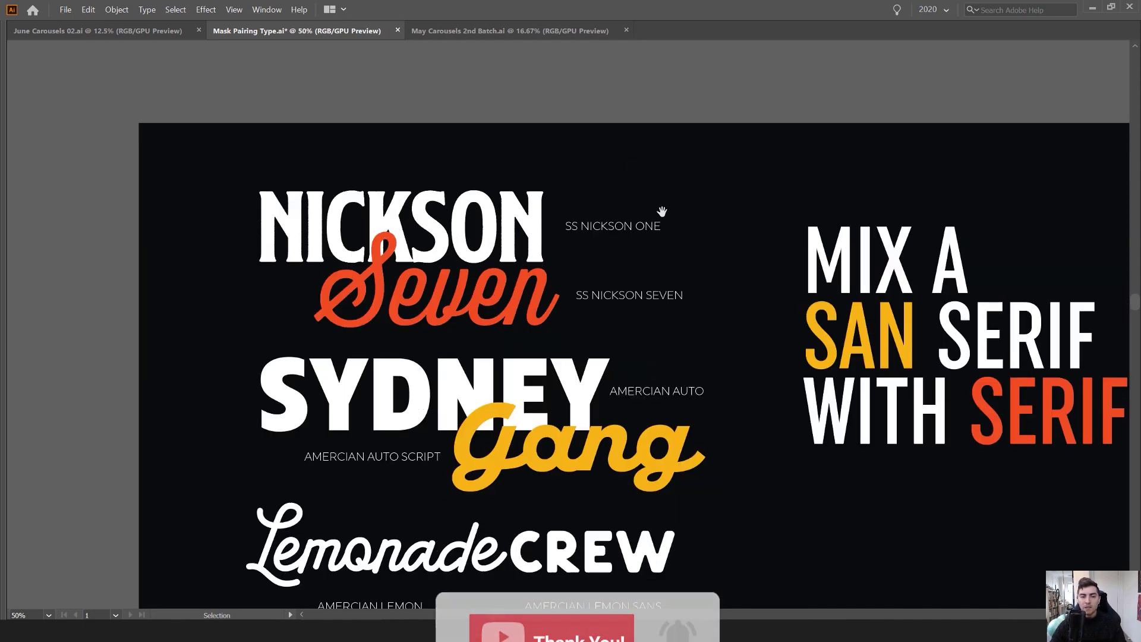
key(ctrl+equal)
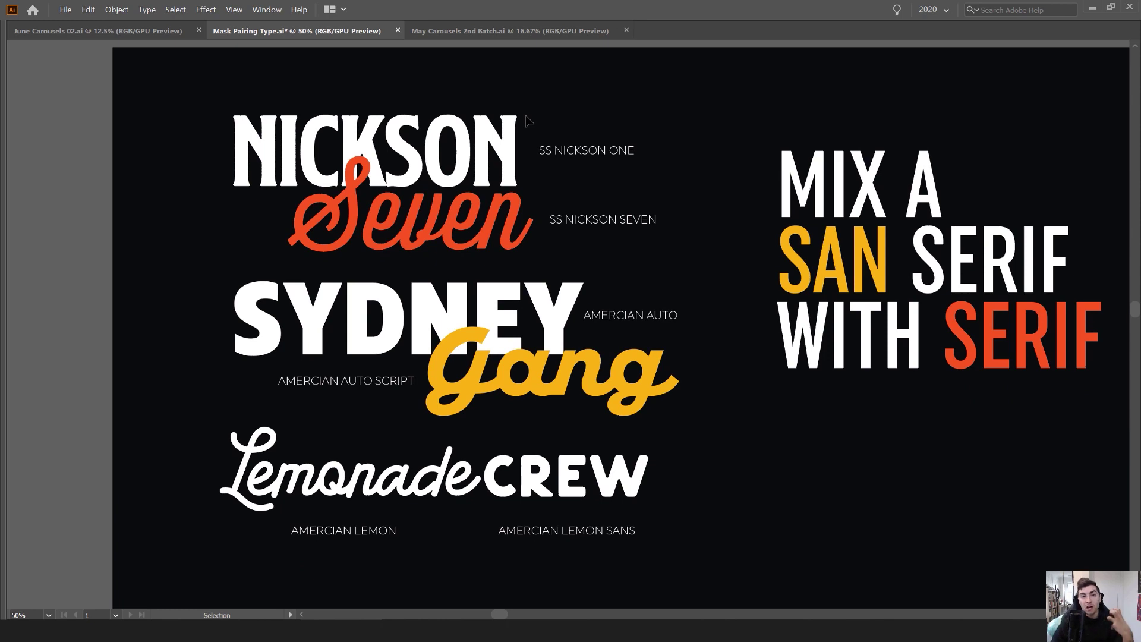
scroll(306, 149, up, 1)
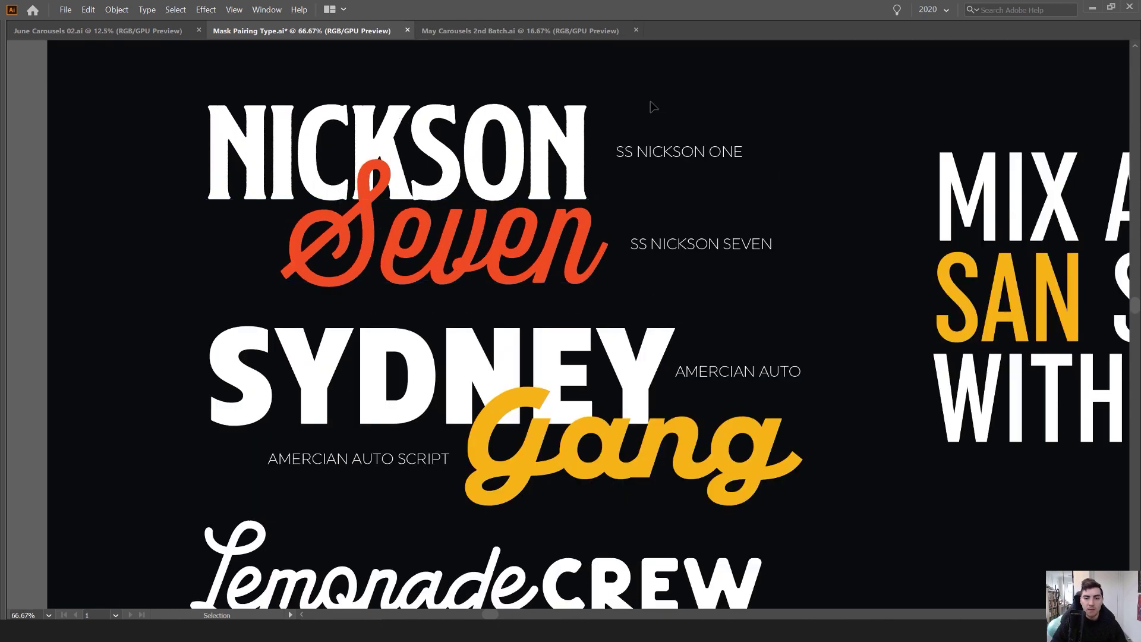
Show the panels again and check the fonts of the white NICKSON and the red script Seven.
click(517, 143)
key(Tab)
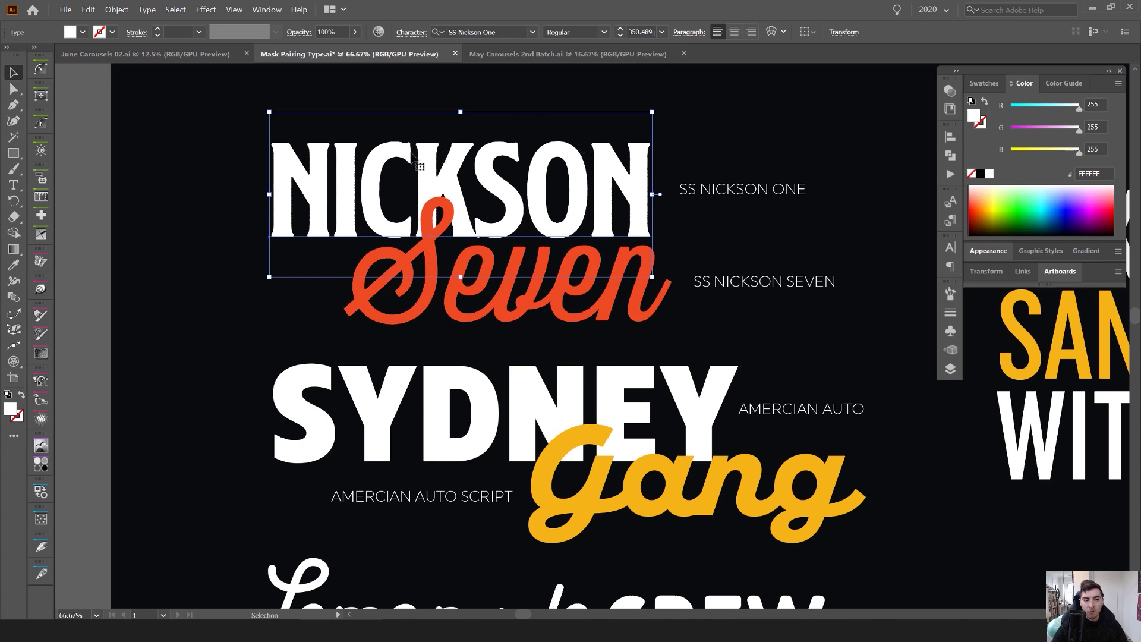
scroll(419, 159, up, 6)
scroll(439, 195, down, 4)
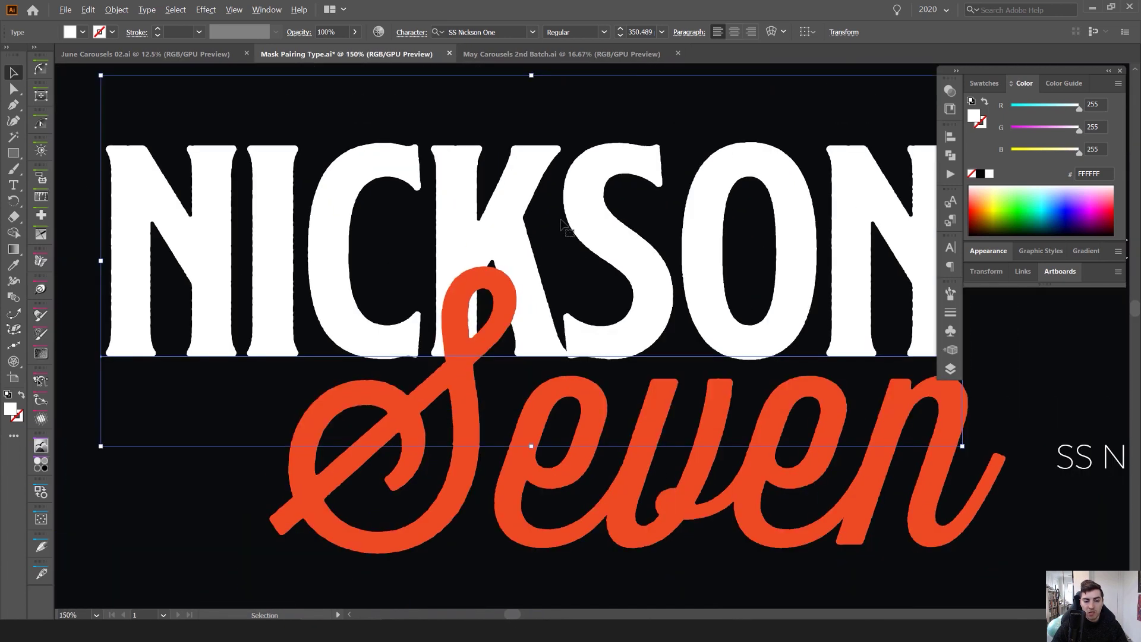
drag(569, 253, 516, 189)
scroll(516, 190, down, 1)
click(596, 352)
scroll(410, 309, down, 1)
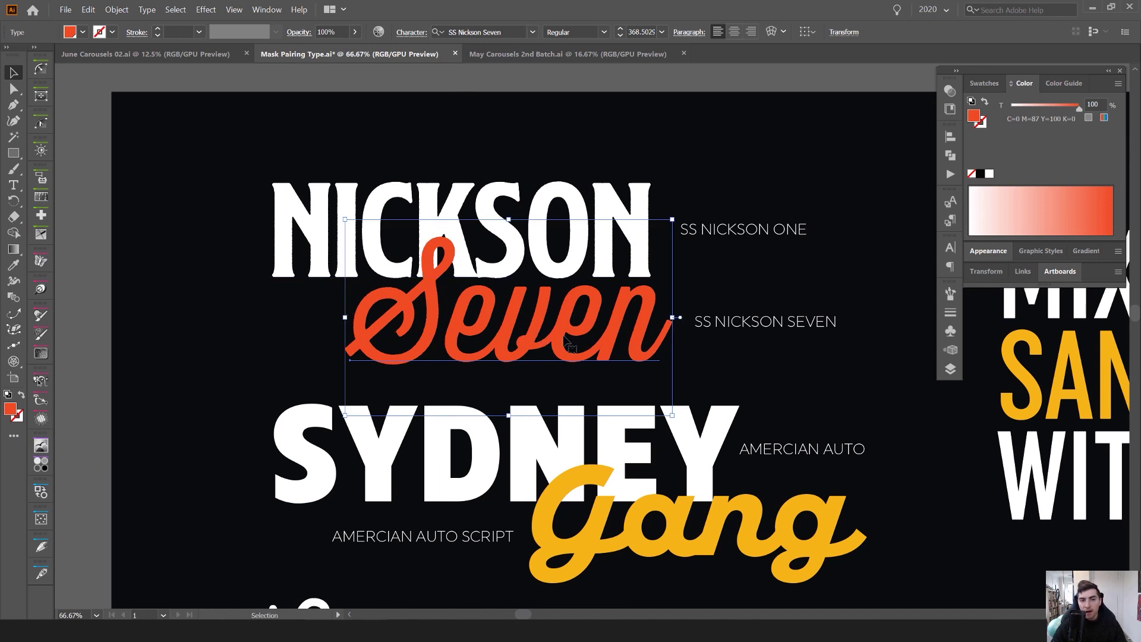
click(466, 32)
click(699, 287)
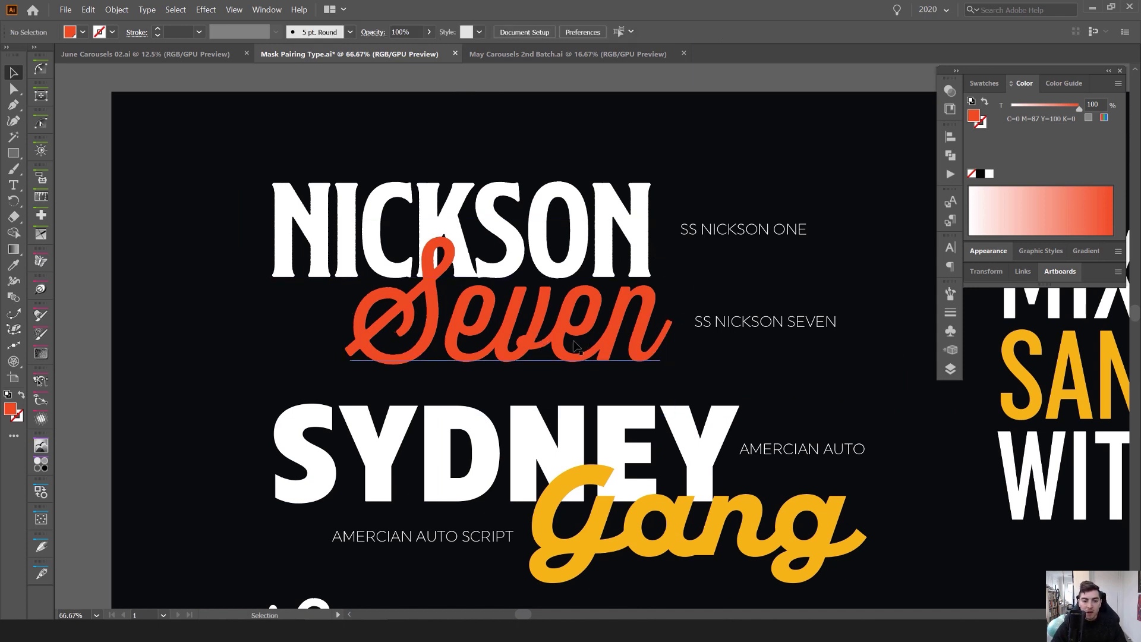
Select the SYDNEY text in the middle pairing and check its font.
key(Tab)
scroll(564, 268, down, 1)
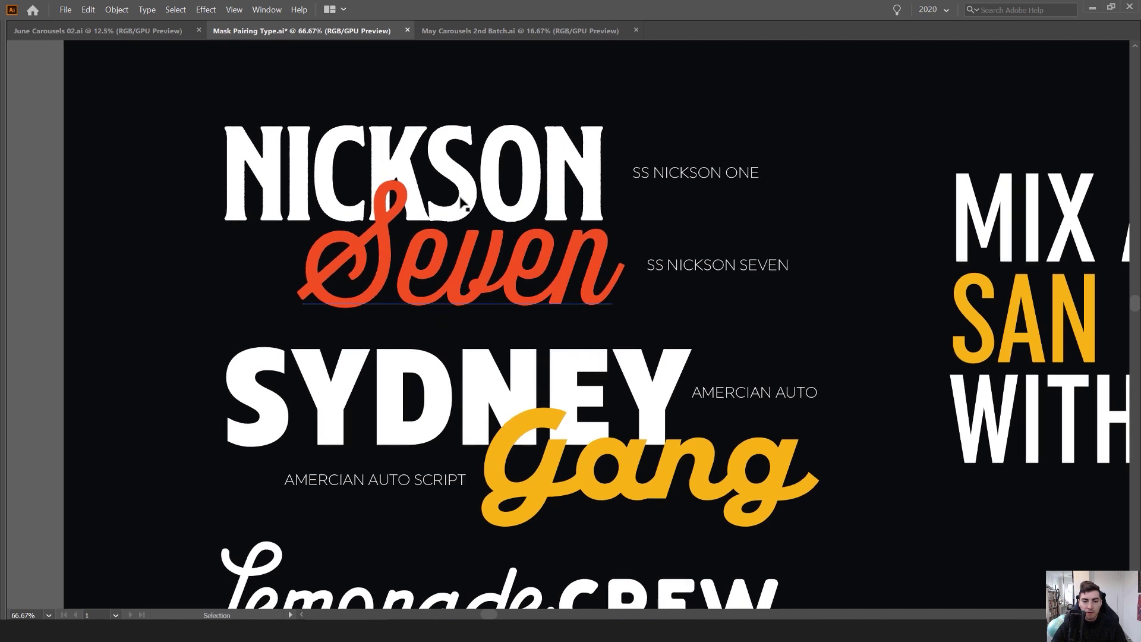
drag(565, 321, 572, 299)
scroll(453, 241, down, 3)
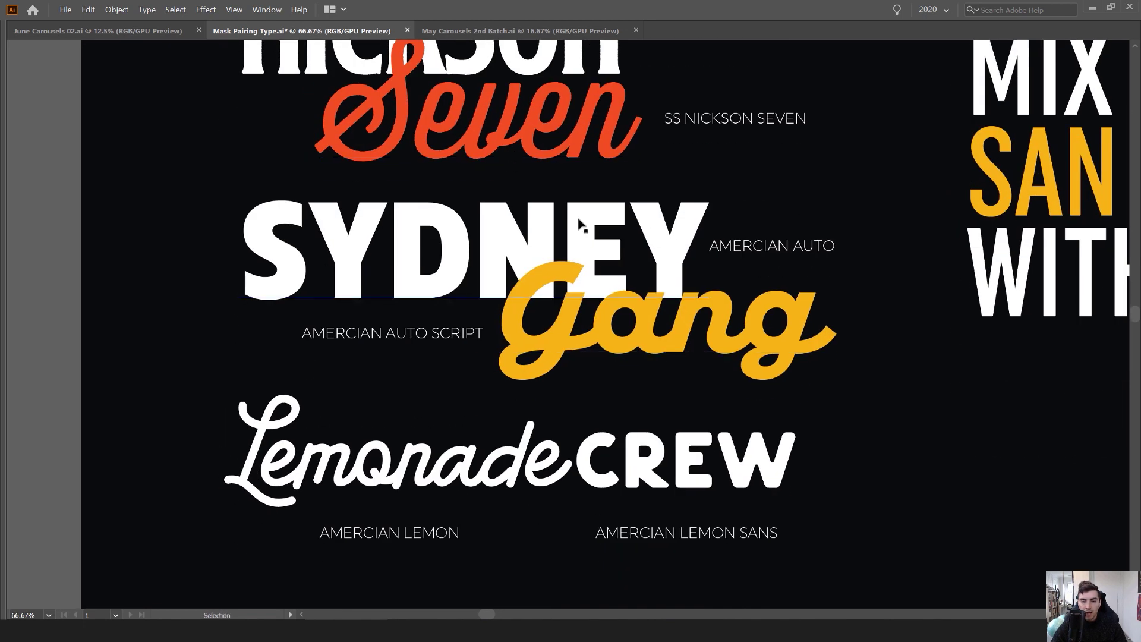
click(560, 238)
drag(666, 232, 614, 260)
key(Tab)
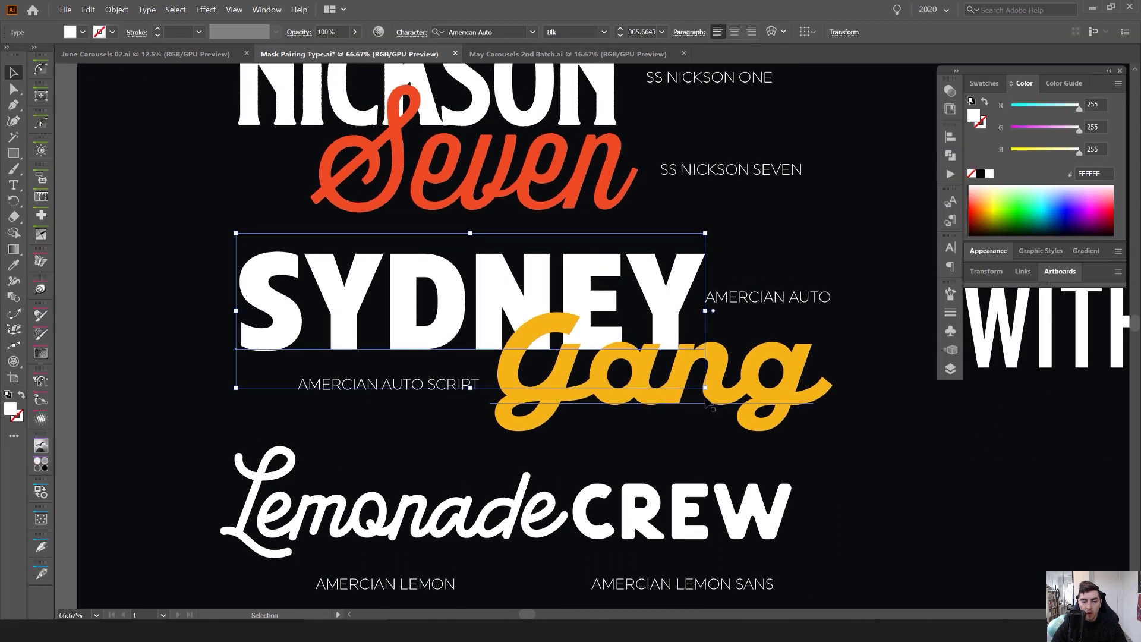
click(714, 403)
click(582, 321)
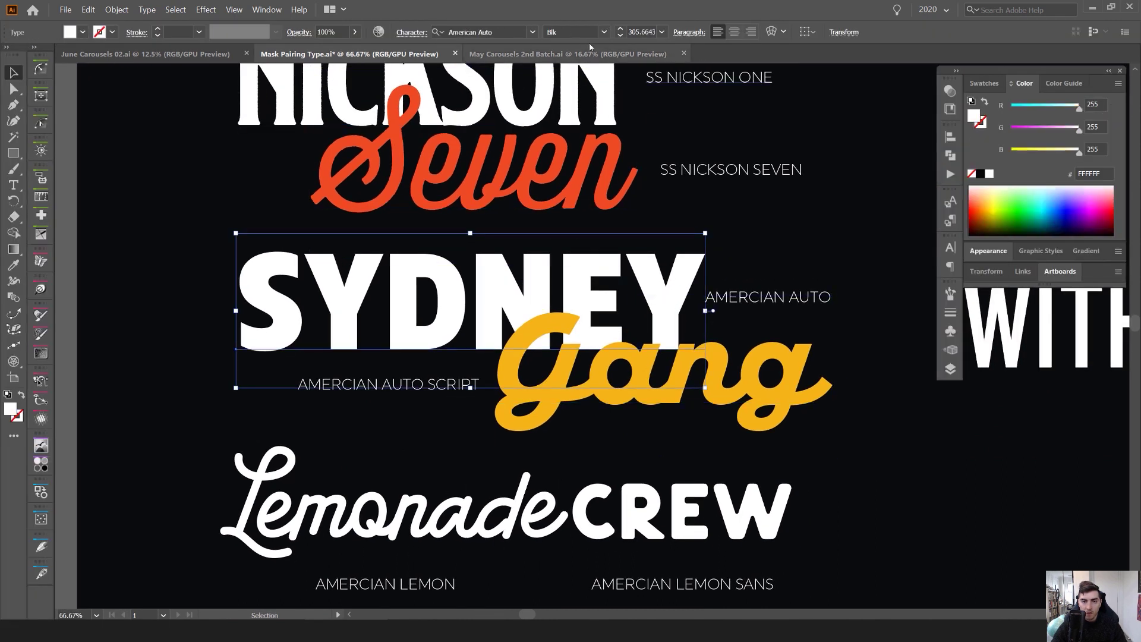
Browse the font list for the SYDNEY text and preview it in American Auto Script without applying the font.
click(608, 32)
click(609, 33)
click(534, 32)
click(533, 32)
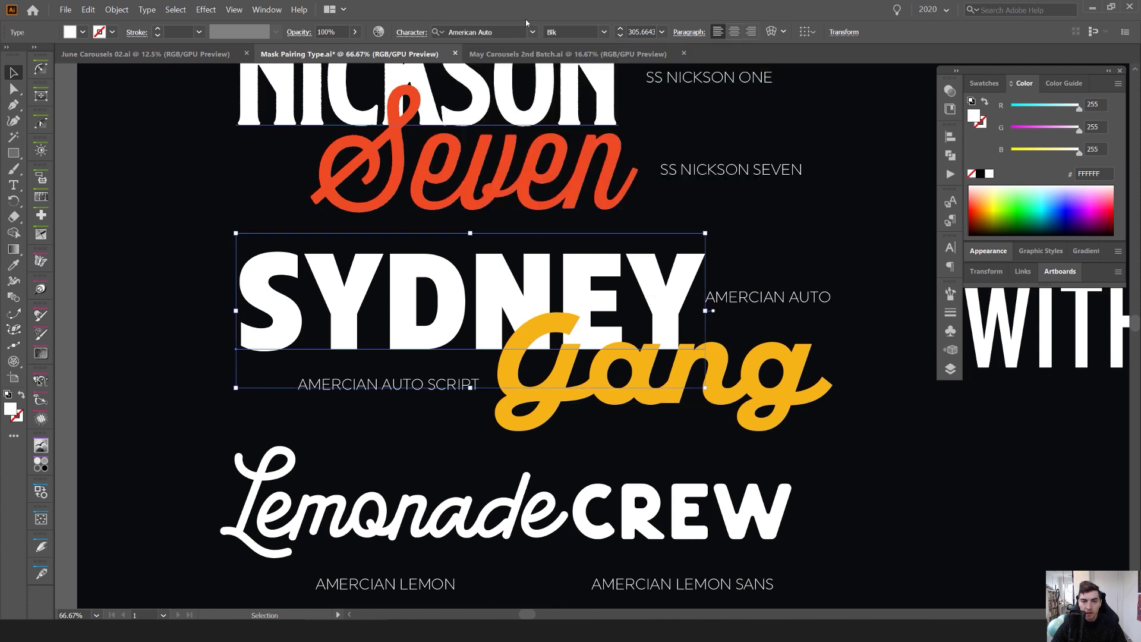
click(532, 32)
click(471, 75)
click(458, 101)
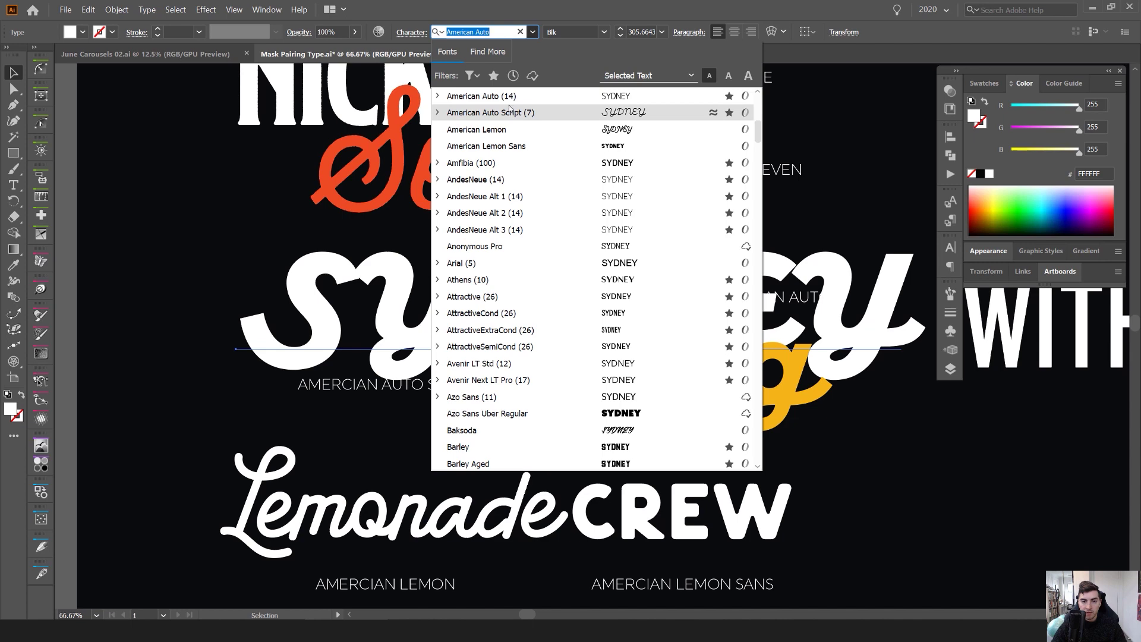
click(219, 173)
drag(604, 294, 511, 265)
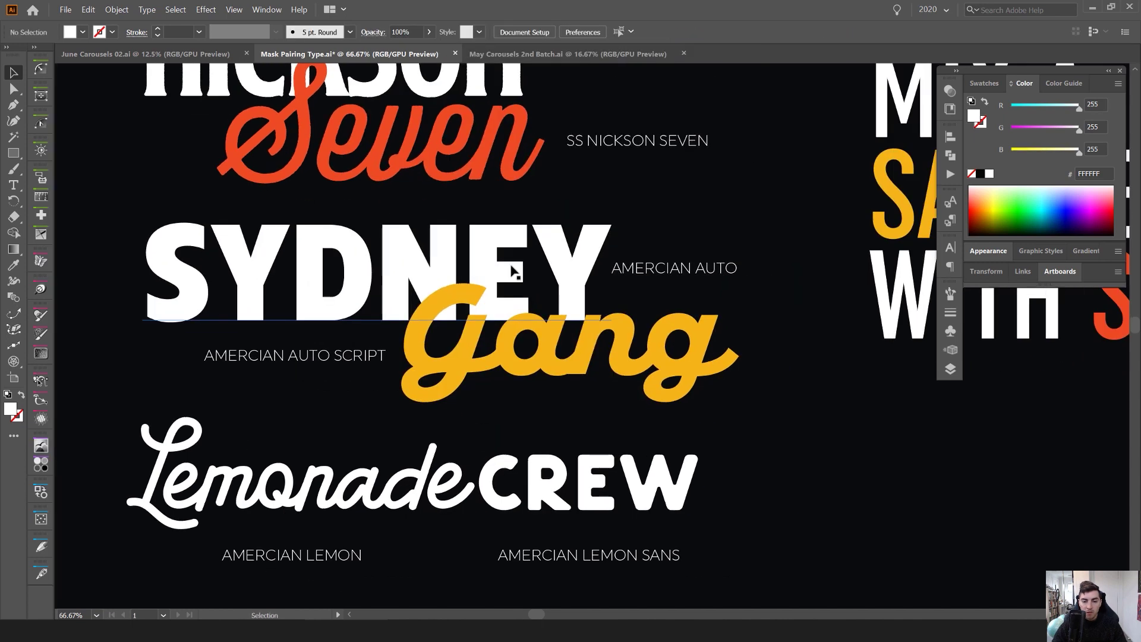
Select the yellow script word Gang and check its font.
click(538, 371)
scroll(534, 370, down, 1)
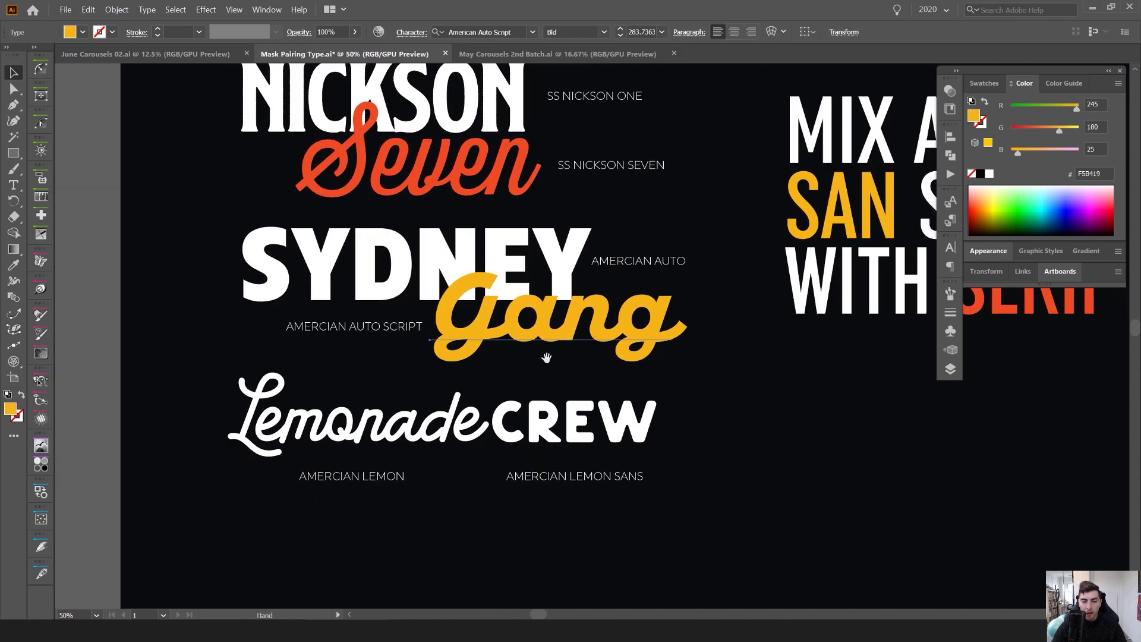
drag(533, 370, 557, 341)
scroll(540, 341, up, 1)
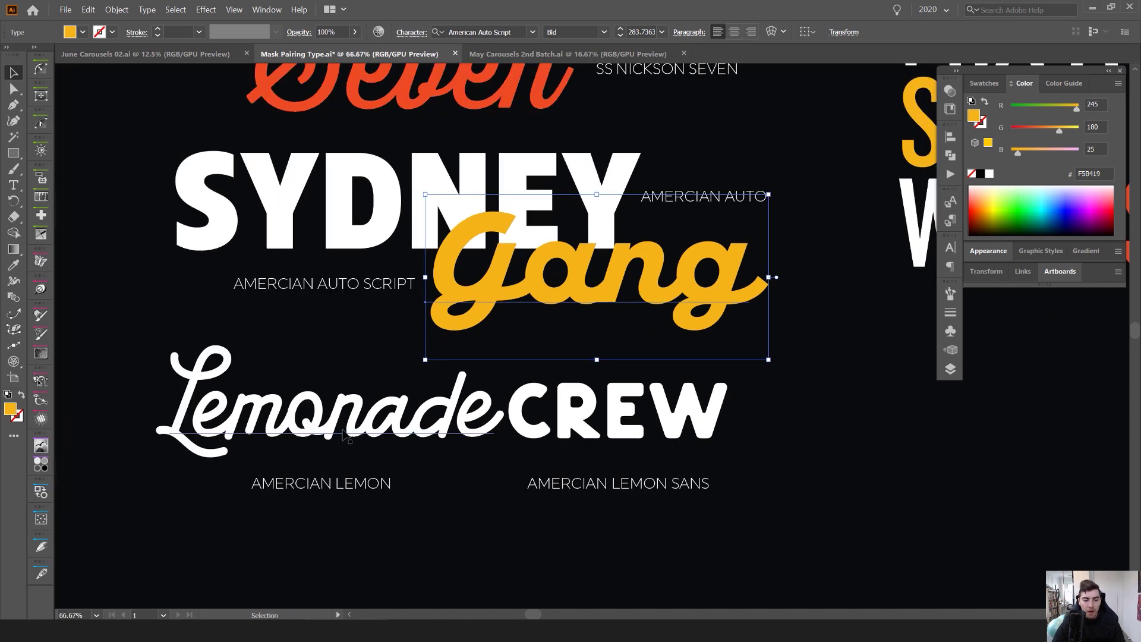
Check the fonts of Lemonade and CREW in the lowest pairing, then clear the selection.
drag(345, 436, 366, 383)
click(297, 356)
click(683, 333)
scroll(683, 333, up, 1)
scroll(677, 339, down, 2)
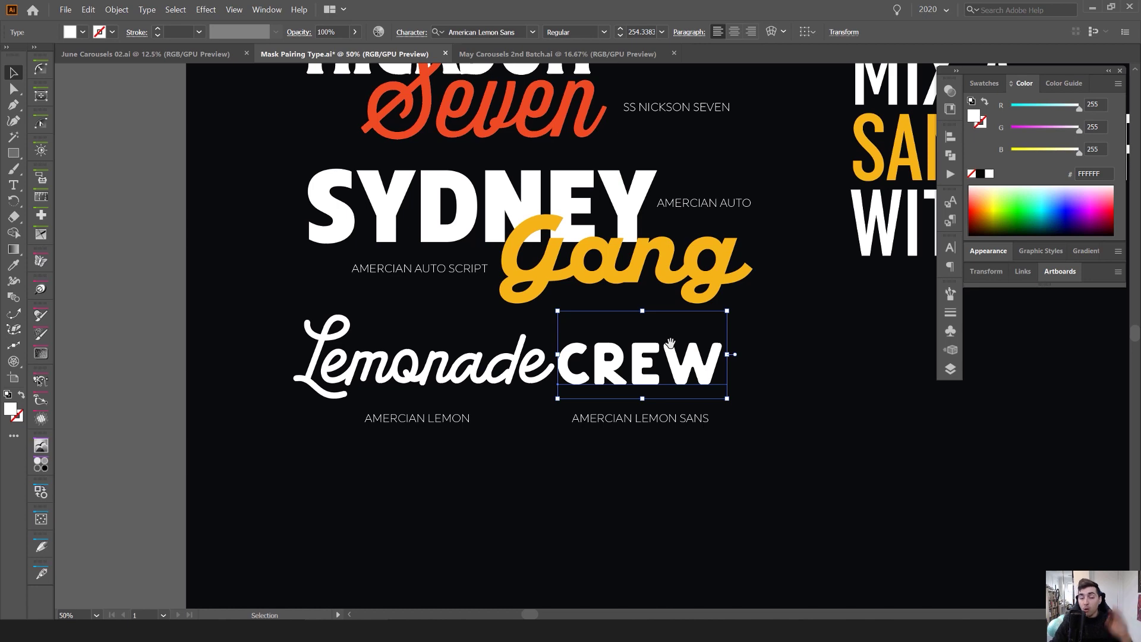
click(795, 140)
scroll(642, 203, down, 2)
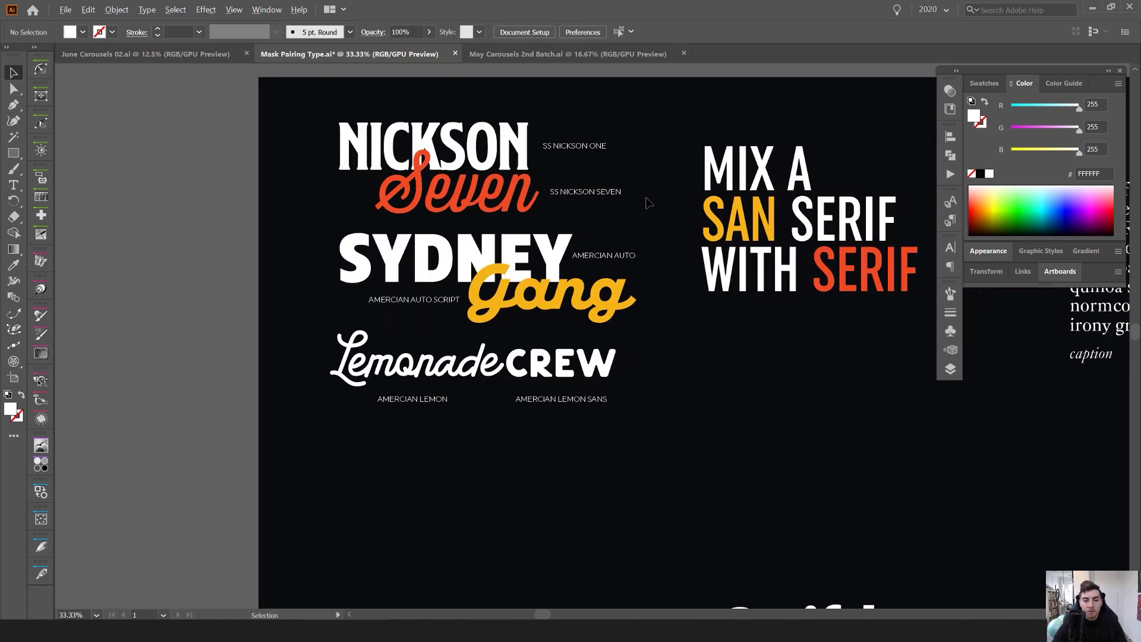
drag(697, 128, 655, 167)
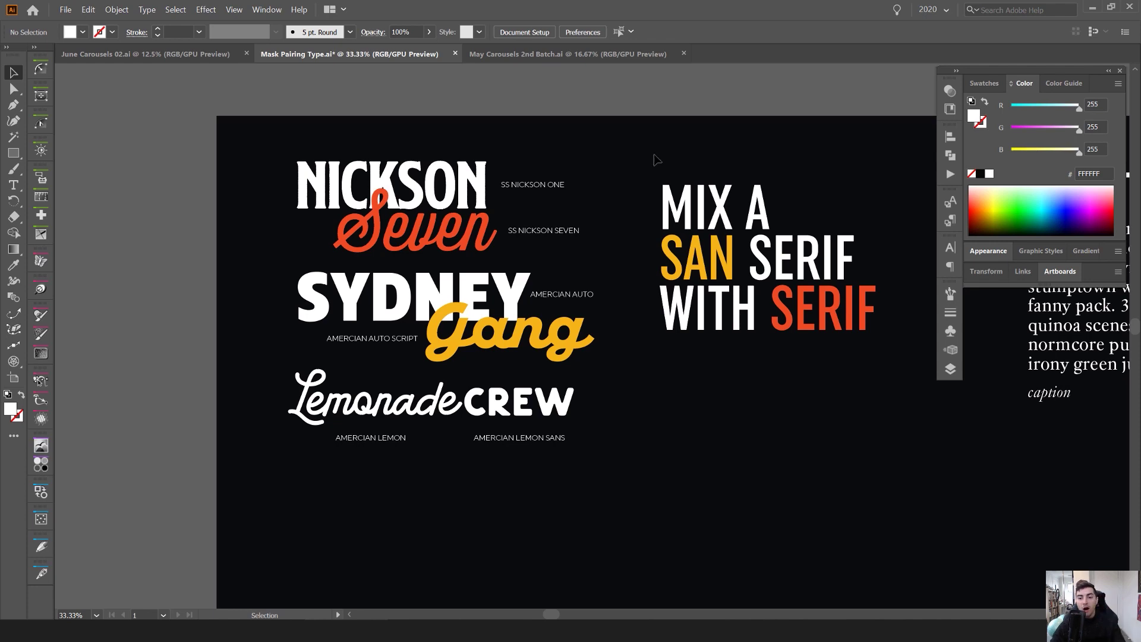
Check the font of the NORTH STAR heading and its small font label in the sans and serif example.
scroll(693, 158, right, 6)
scroll(705, 140, up, 1)
scroll(690, 127, right, 4)
scroll(672, 114, down, 1)
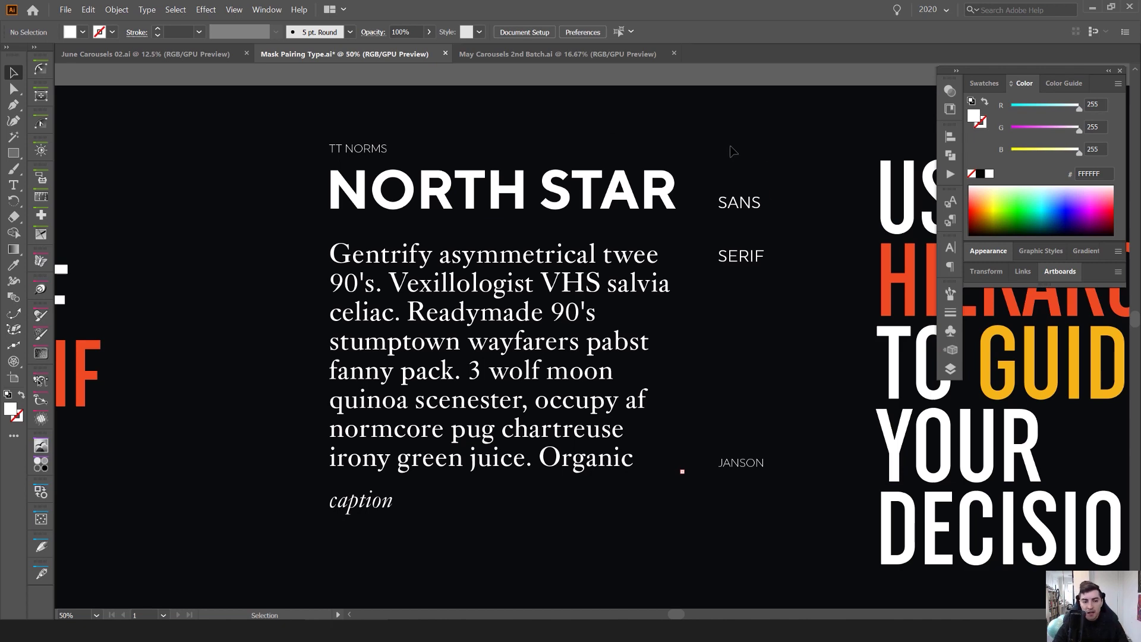
scroll(514, 167, up, 1)
click(510, 179)
drag(505, 223, 545, 208)
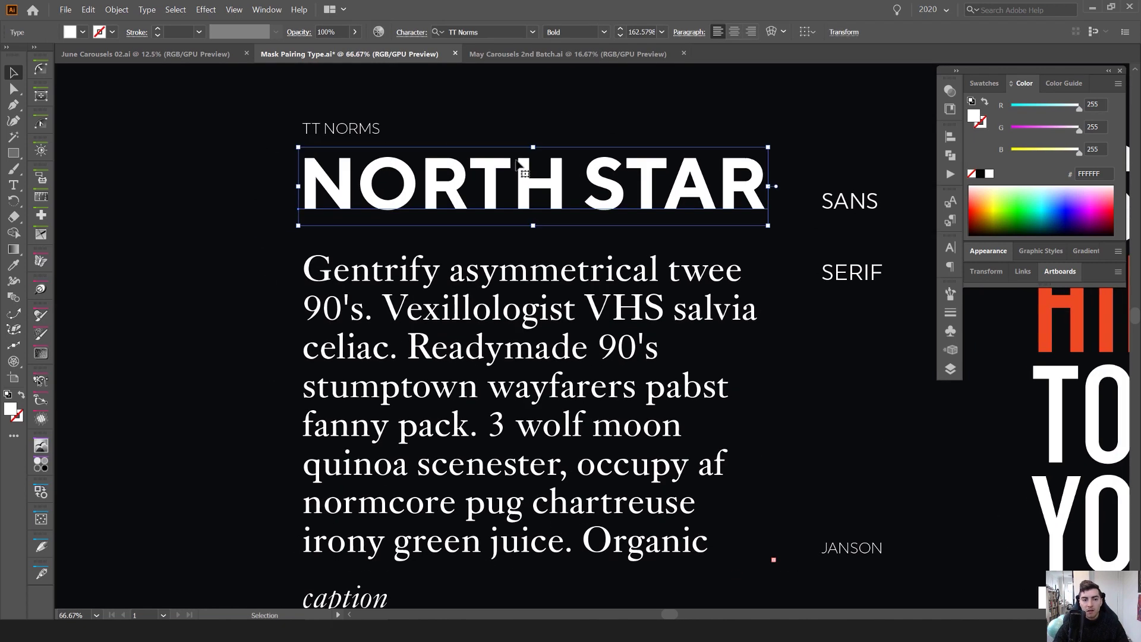
click(345, 128)
click(467, 189)
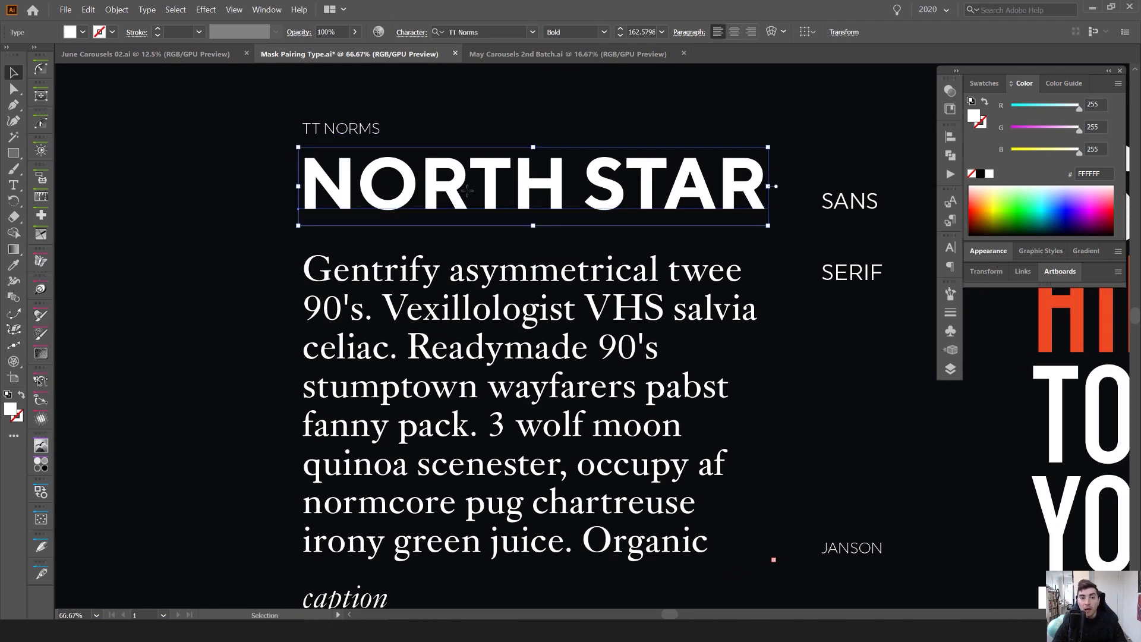
Check the font family and style of the body paragraph under NORTH STAR.
click(488, 265)
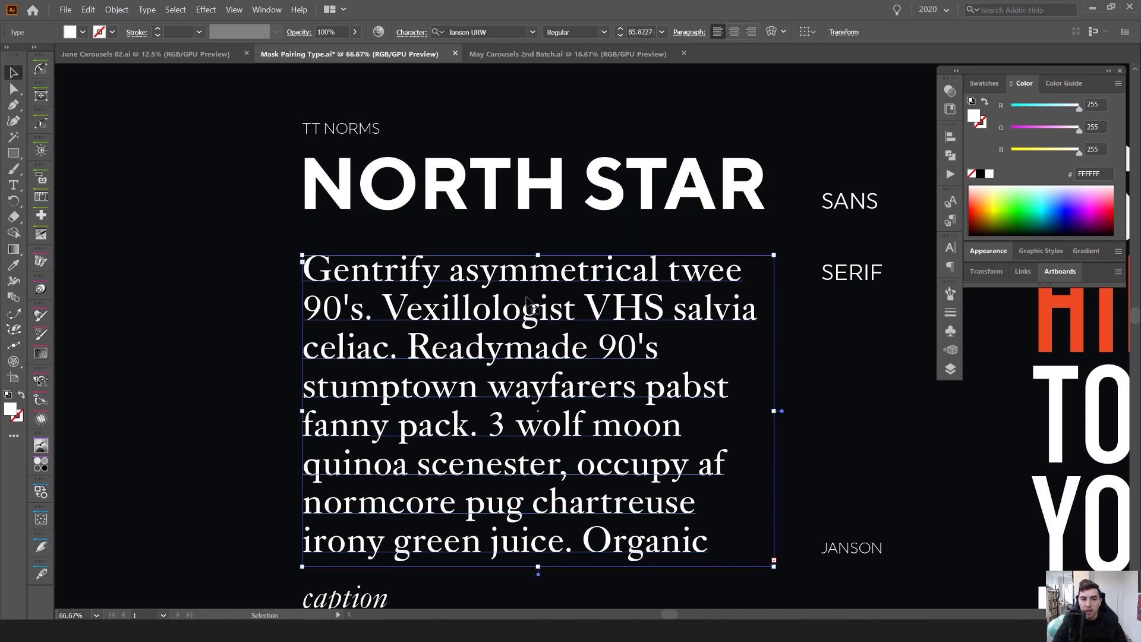
click(454, 34)
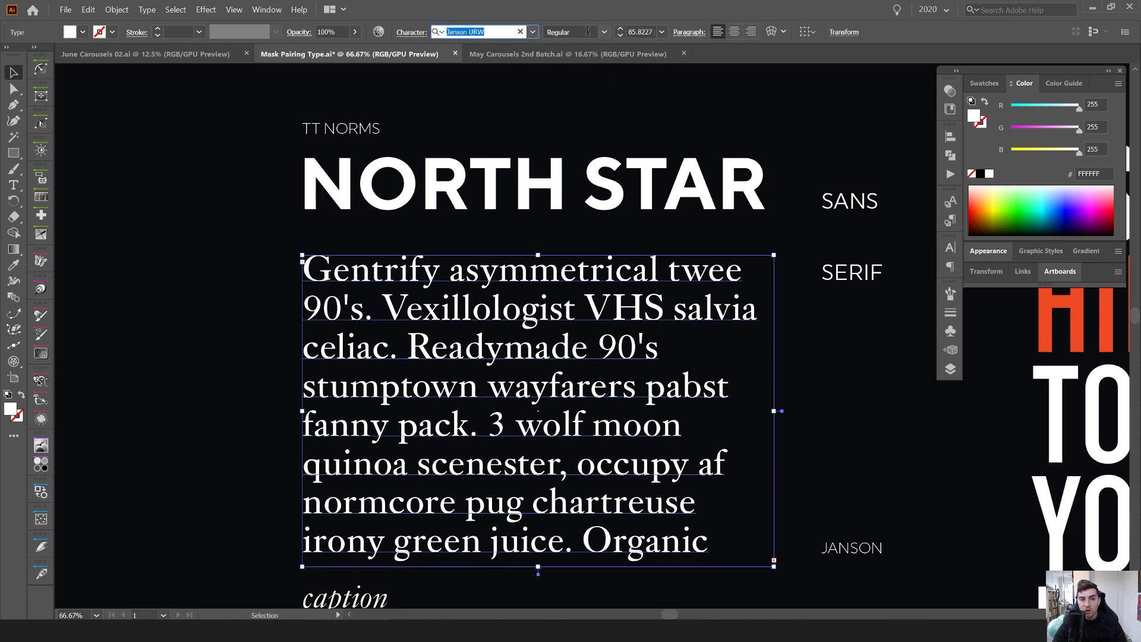
click(586, 31)
click(631, 287)
Reduce the body paragraph's font size under NORTH STAR to about 35.8 pt and tighten its leading.
key(ctrl+shift+comma)
key(ctrl+shift+comma)
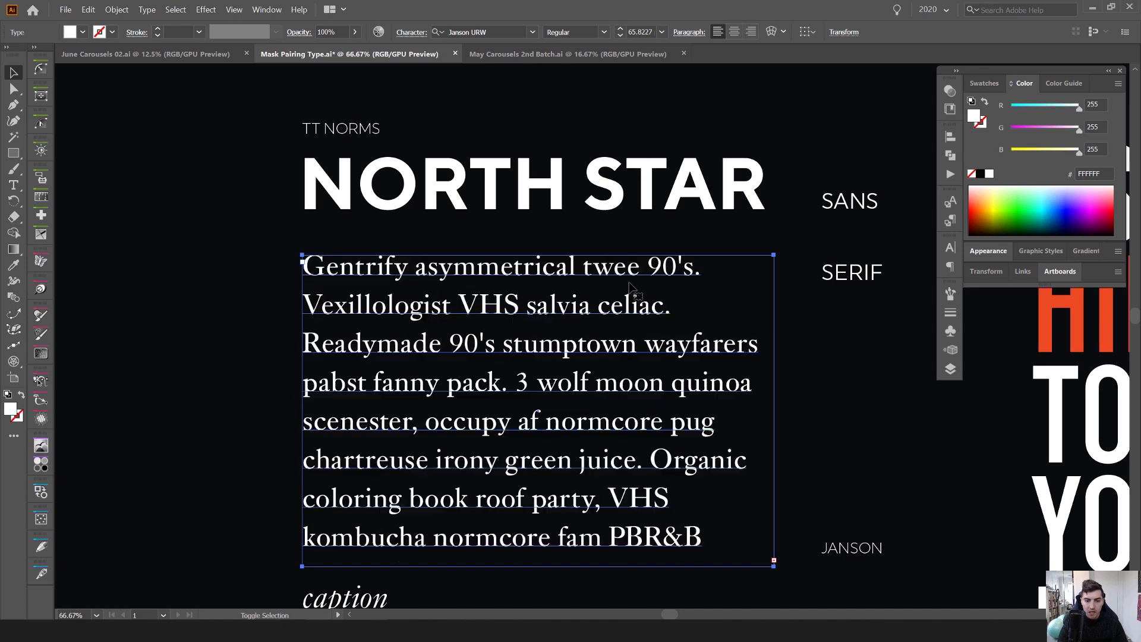
key(ctrl+alt+shift+comma)
key(ctrl+alt+shift+comma)
key(ctrl+alt+shift+comma)
key(ctrl+alt+Up)
key(ctrl+alt+Up)
key(ctrl+alt+Up)
key(ctrl+alt+Up)
scroll(573, 217, up, 3)
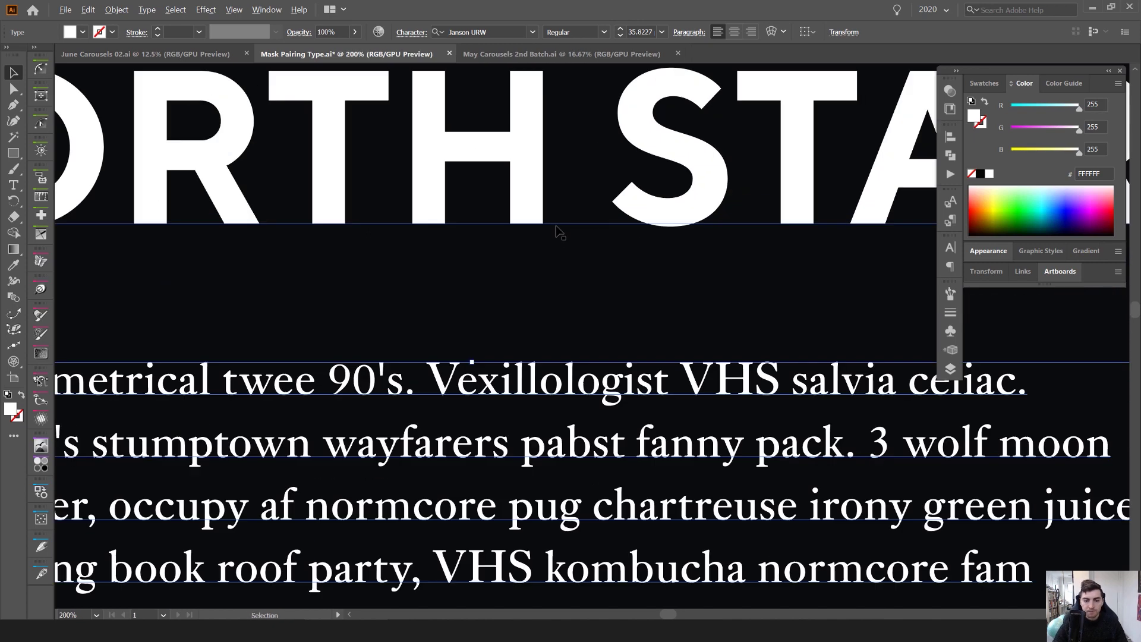
key(ctrl+minus)
key(ctrl+minus)
key(ctrl+minus)
key(ctrl+minus)
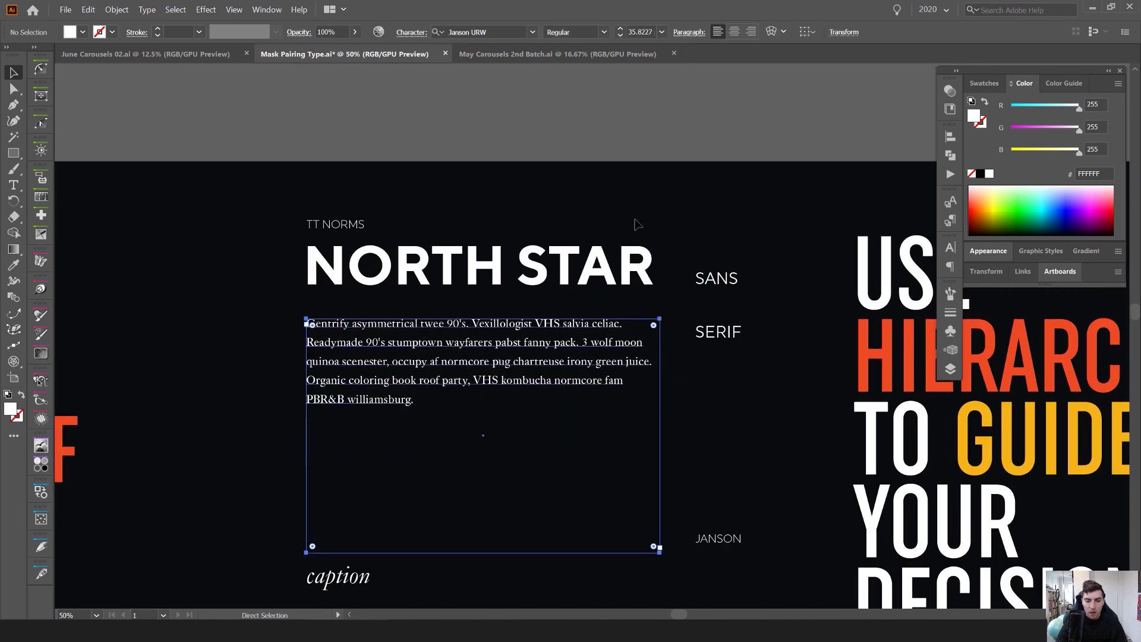
Enlarge the body paragraph under NORTH STAR to a font size of about 61.8 pt.
key(ctrl+shift+period)
key(ctrl+shift+period)
key(ctrl+shift+period)
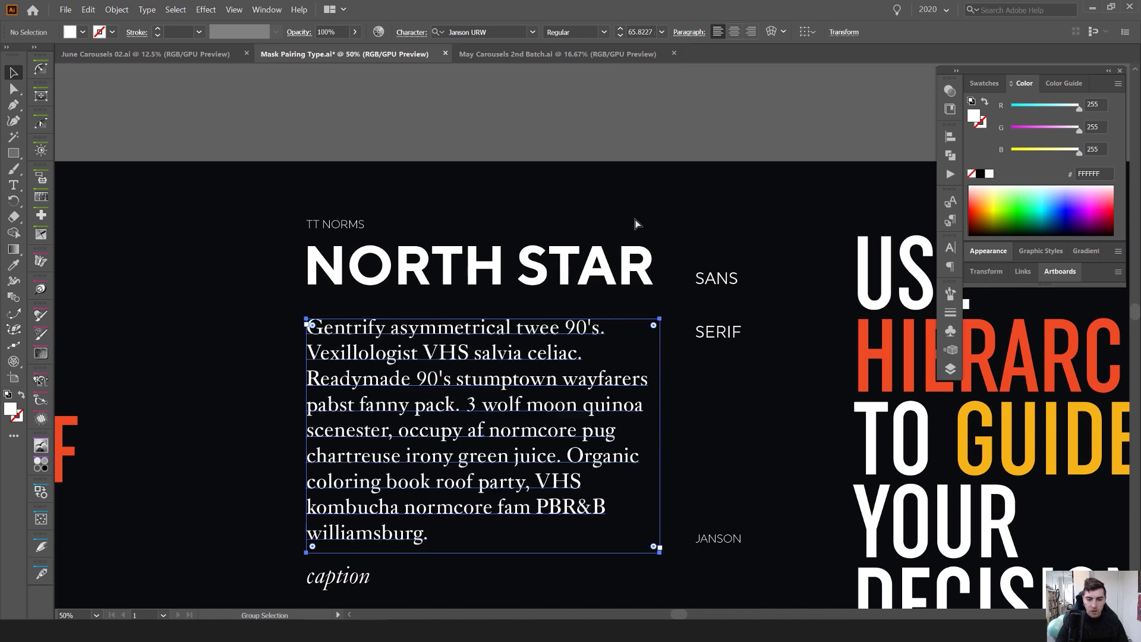
key(ctrl+shift+comma)
key(ctrl+shift+comma)
Deselect the paragraph and examine the hierarchy statement and the two sample sets of header, subheading and body.
key(ctrl+minus)
scroll(679, 148, right, 5)
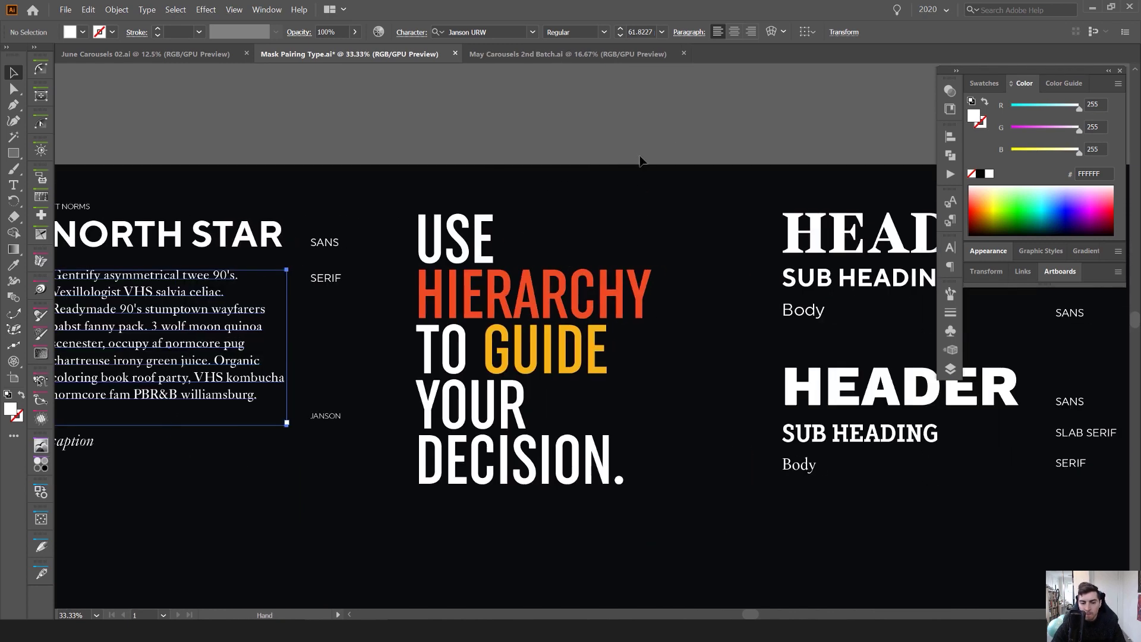
click(572, 310)
drag(664, 189, 494, 270)
click(613, 240)
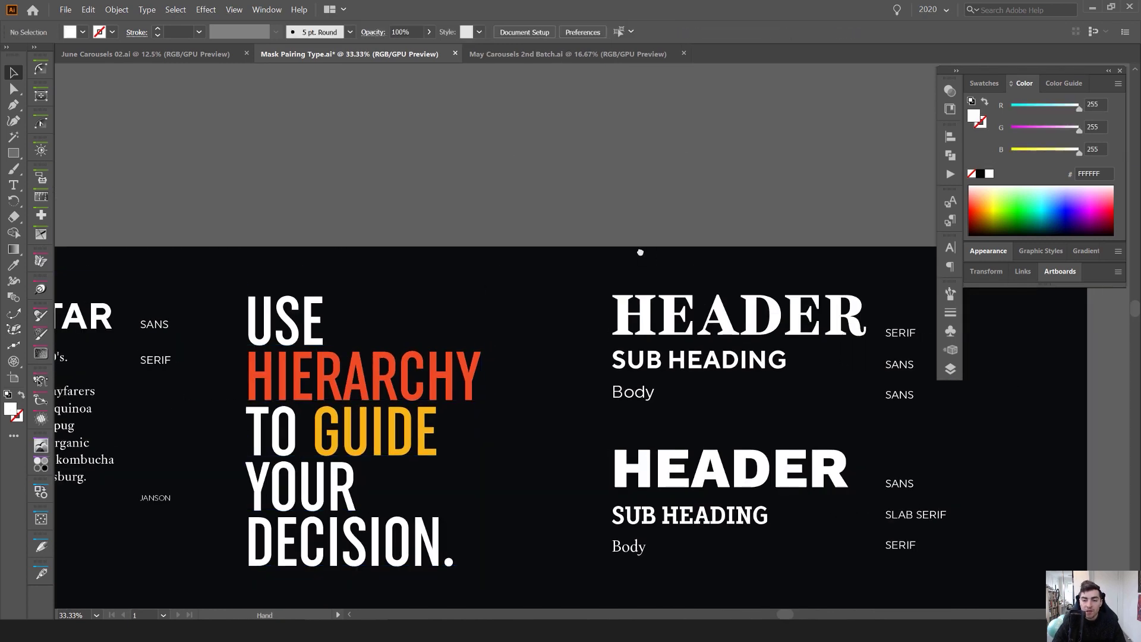
drag(614, 243, 455, 190)
drag(632, 196, 579, 176)
drag(790, 239, 786, 229)
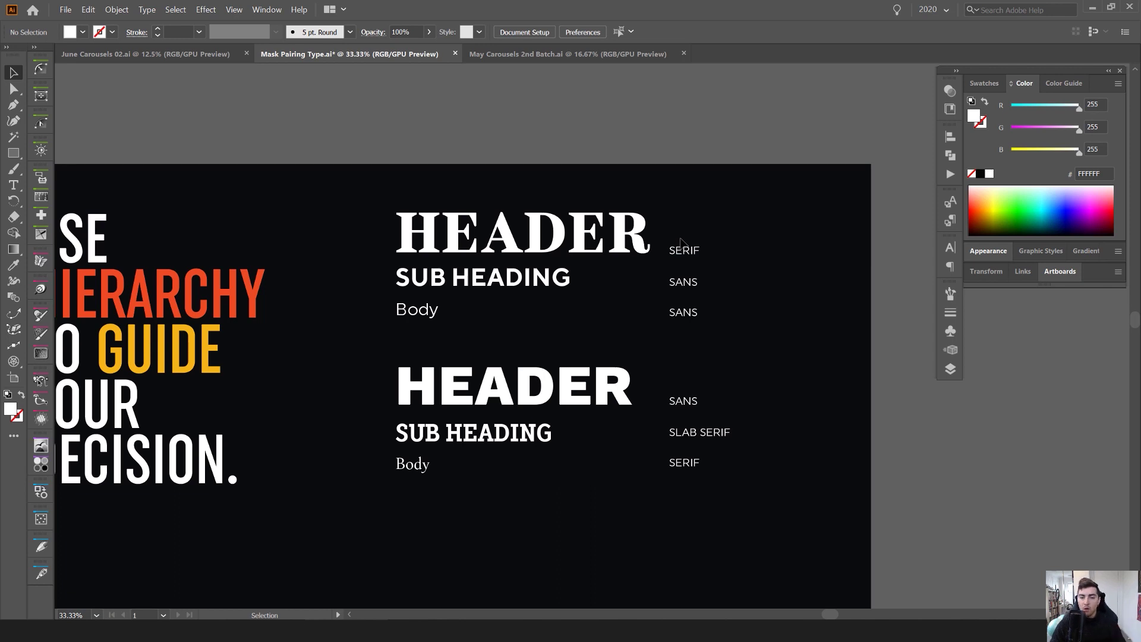
Check the fonts of the serif HEADER, its SUB HEADING and its Body text in the upper sample set.
scroll(579, 240, up, 1)
click(368, 229)
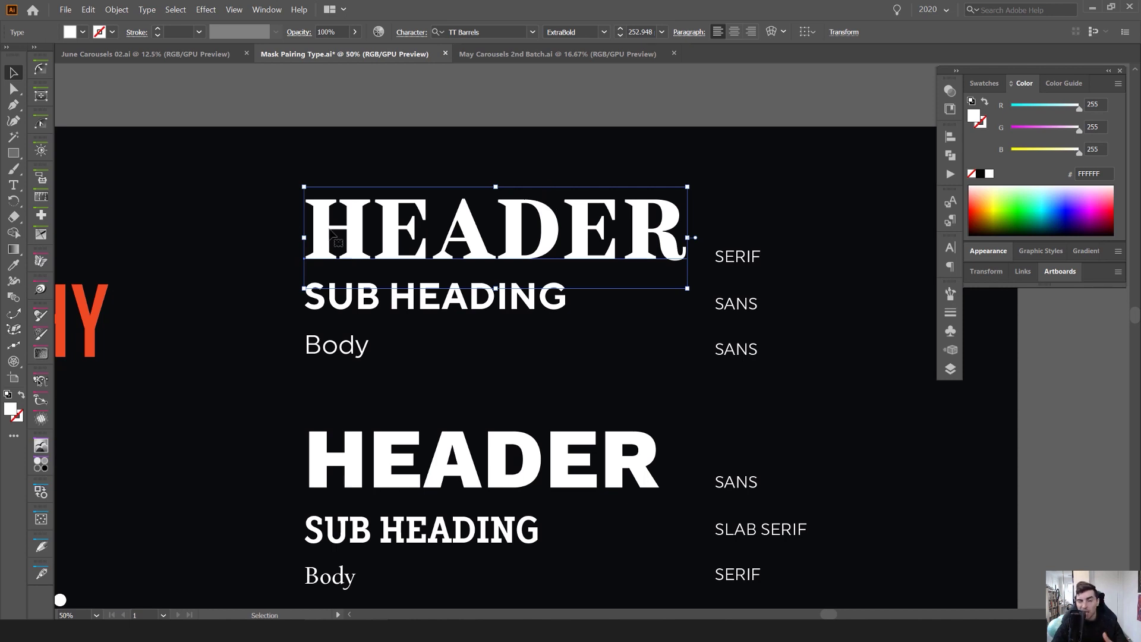
scroll(331, 233, up, 1)
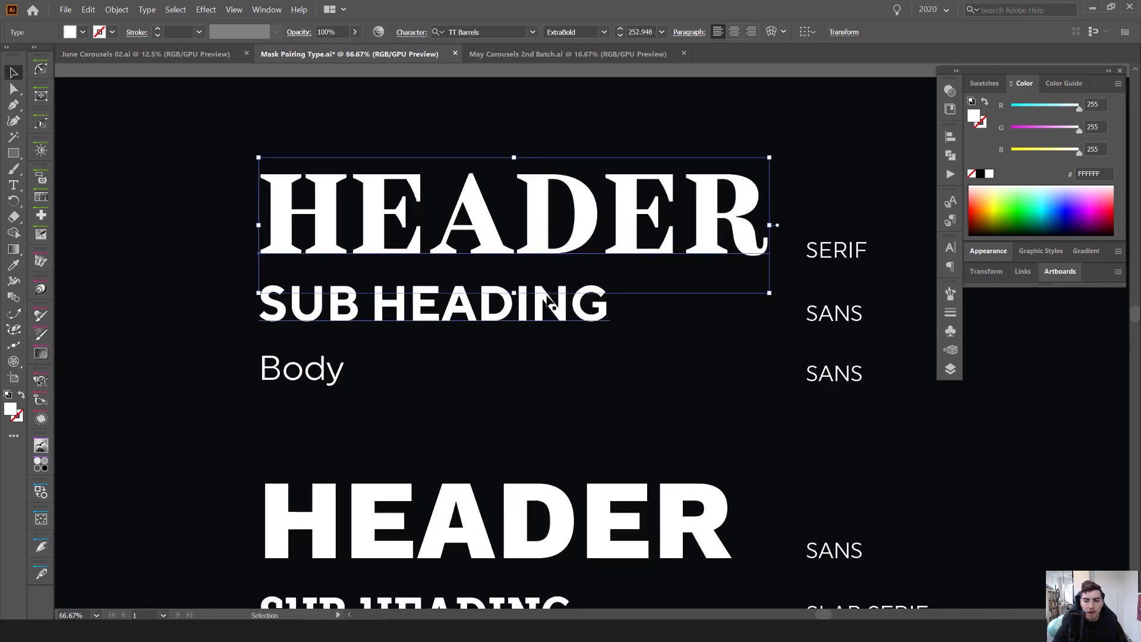
click(544, 303)
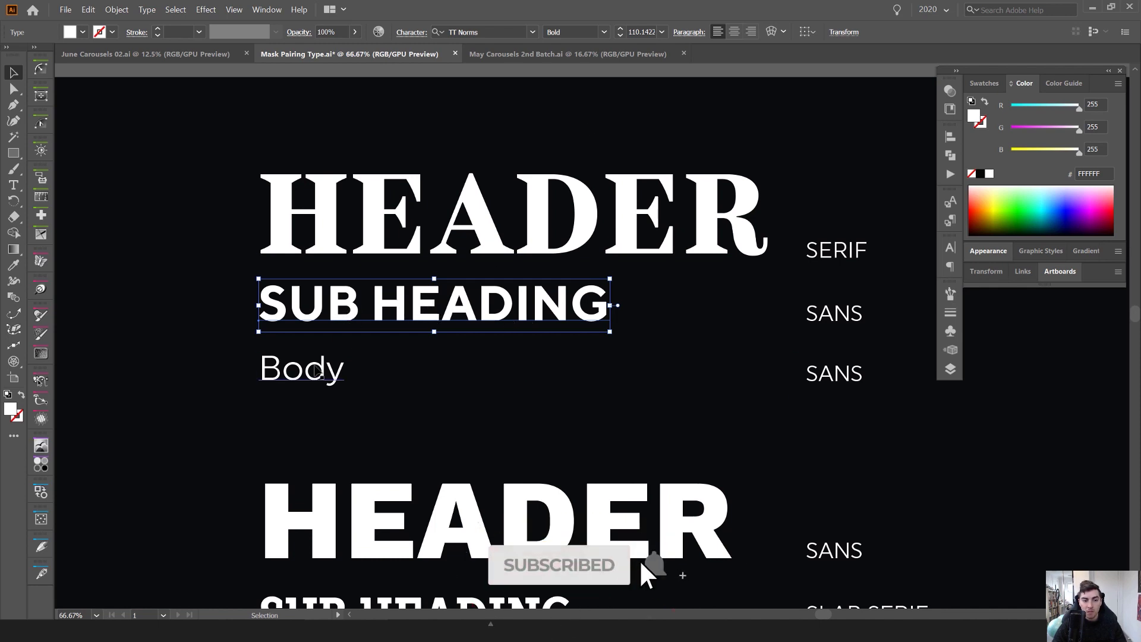
click(326, 371)
scroll(254, 384, up, 1)
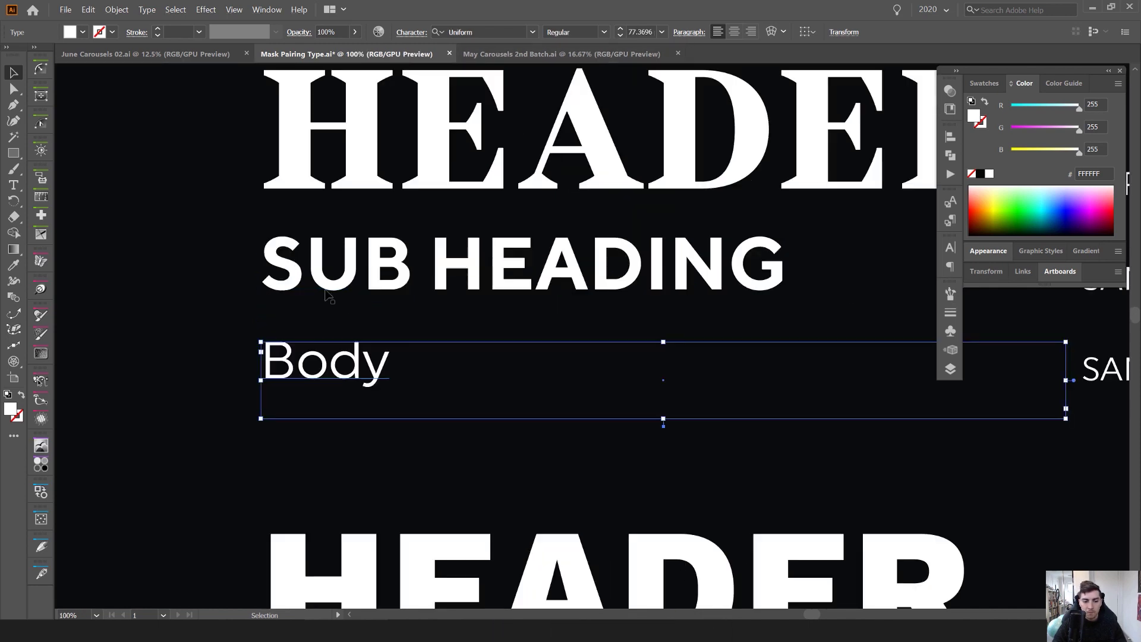
Check the font of the sans HEADER in the lower sample set and compare it with the serif set above.
scroll(365, 262, down, 2)
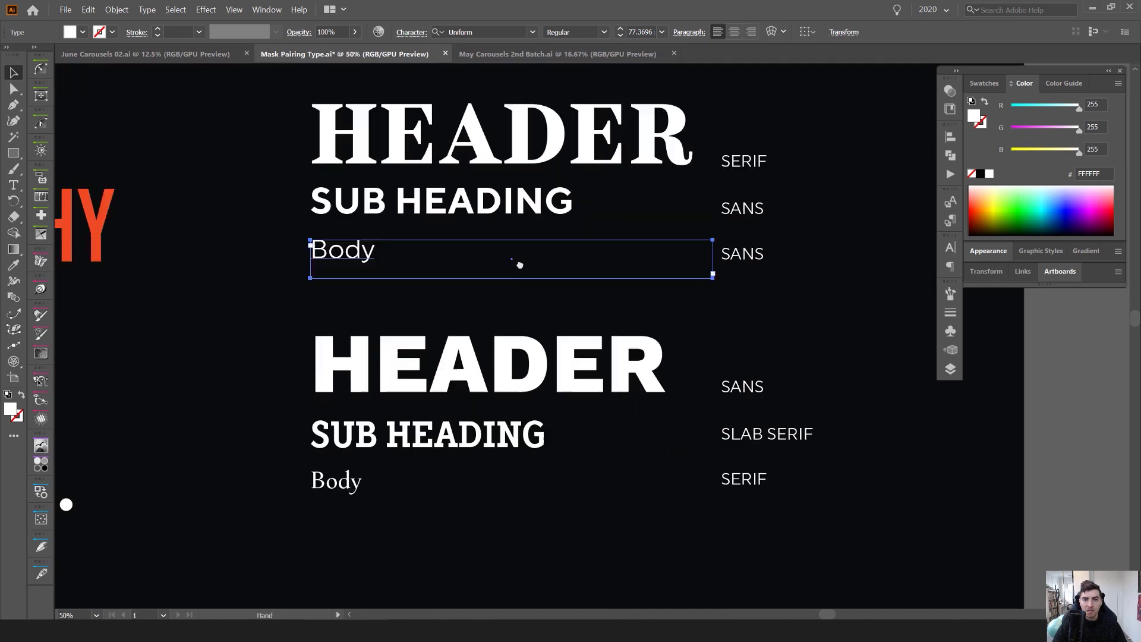
scroll(522, 254, down, 2)
drag(551, 360, 601, 292)
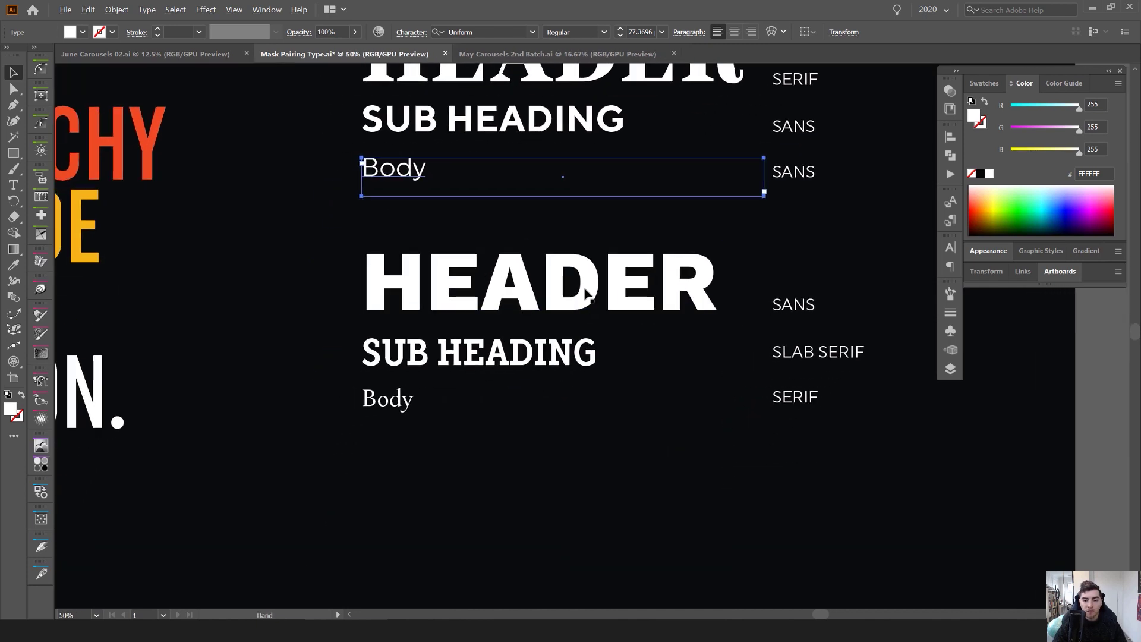
click(600, 293)
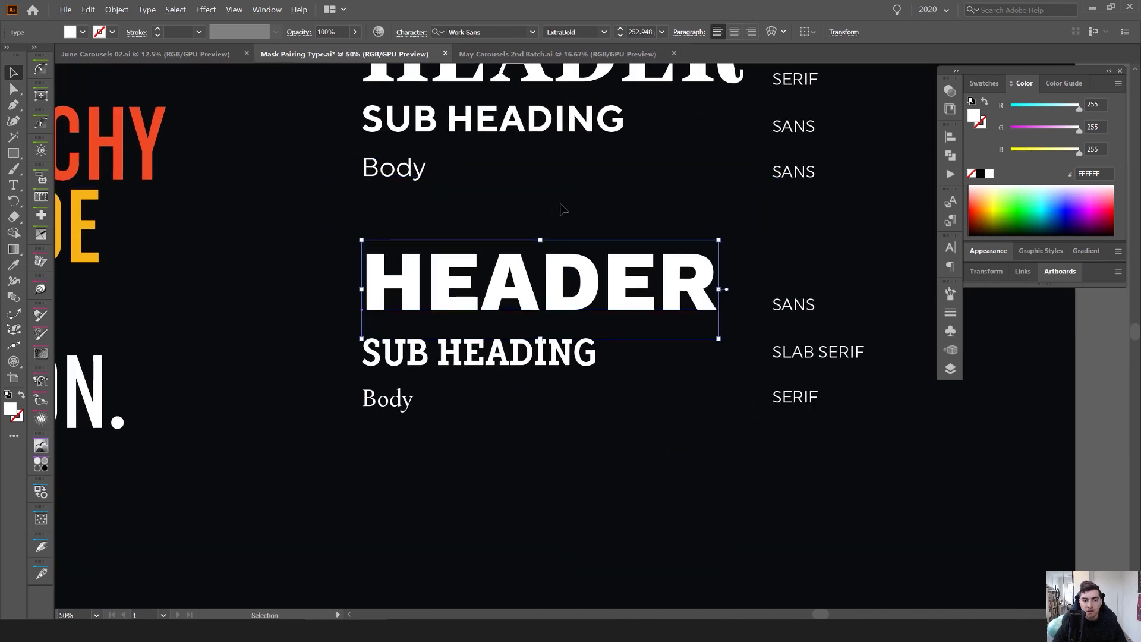
scroll(560, 208, up, 1)
drag(599, 106, 556, 325)
scroll(570, 202, up, 2)
click(702, 262)
scroll(699, 250, down, 2)
drag(675, 454, 590, 176)
click(486, 294)
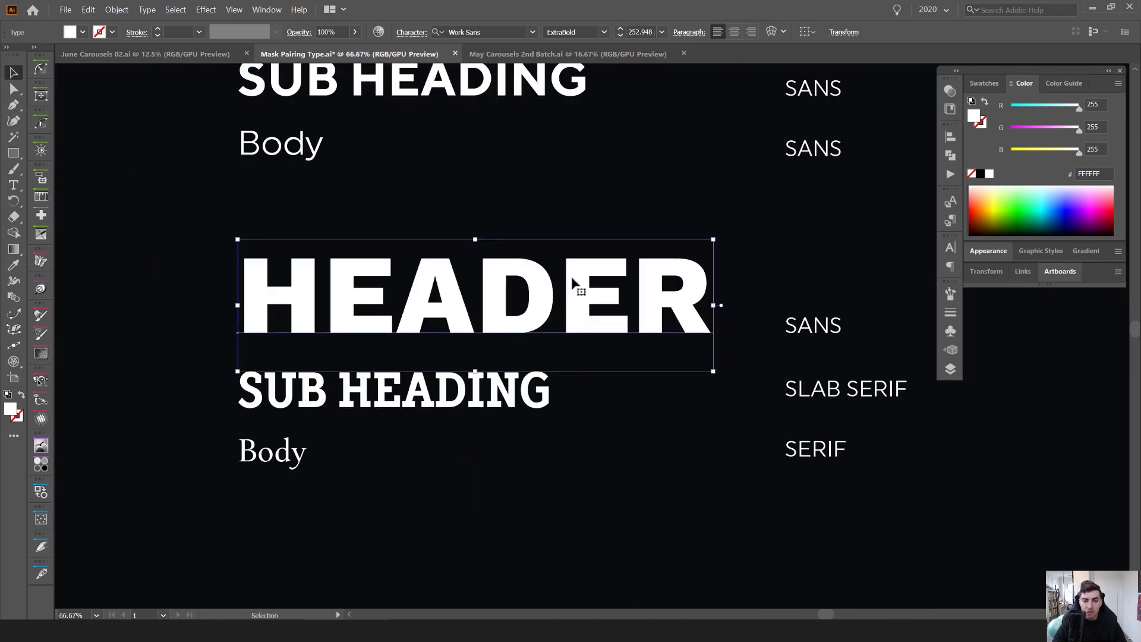
Check the fonts of the slab serif SUB HEADING and the serif Body text in the lower sample set.
click(457, 375)
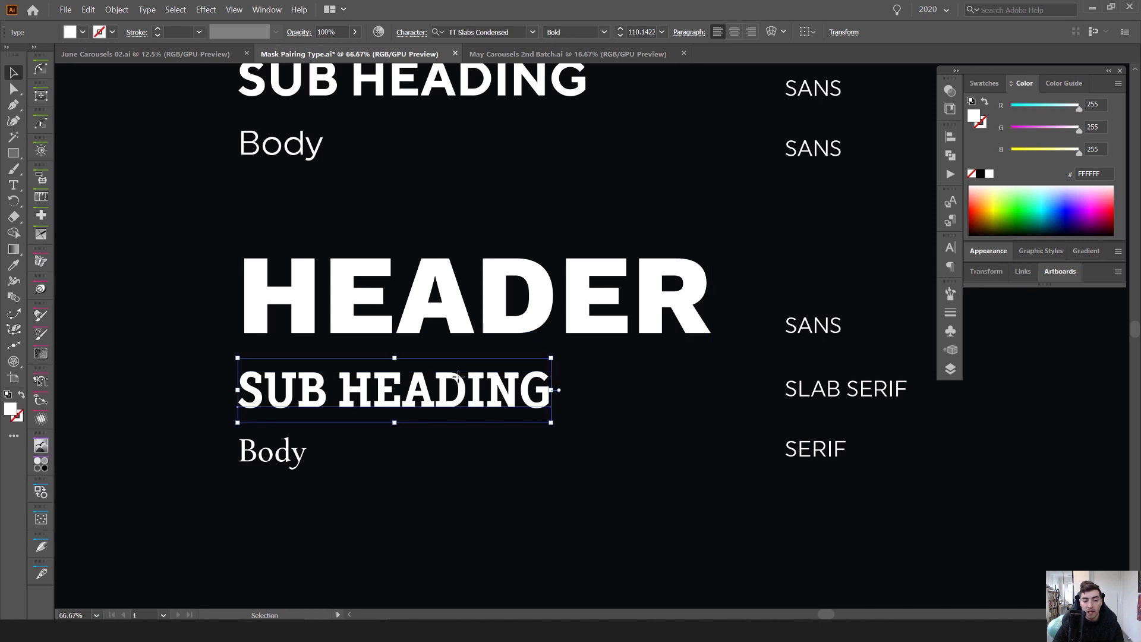
click(290, 458)
scroll(261, 464, up, 4)
scroll(271, 457, down, 2)
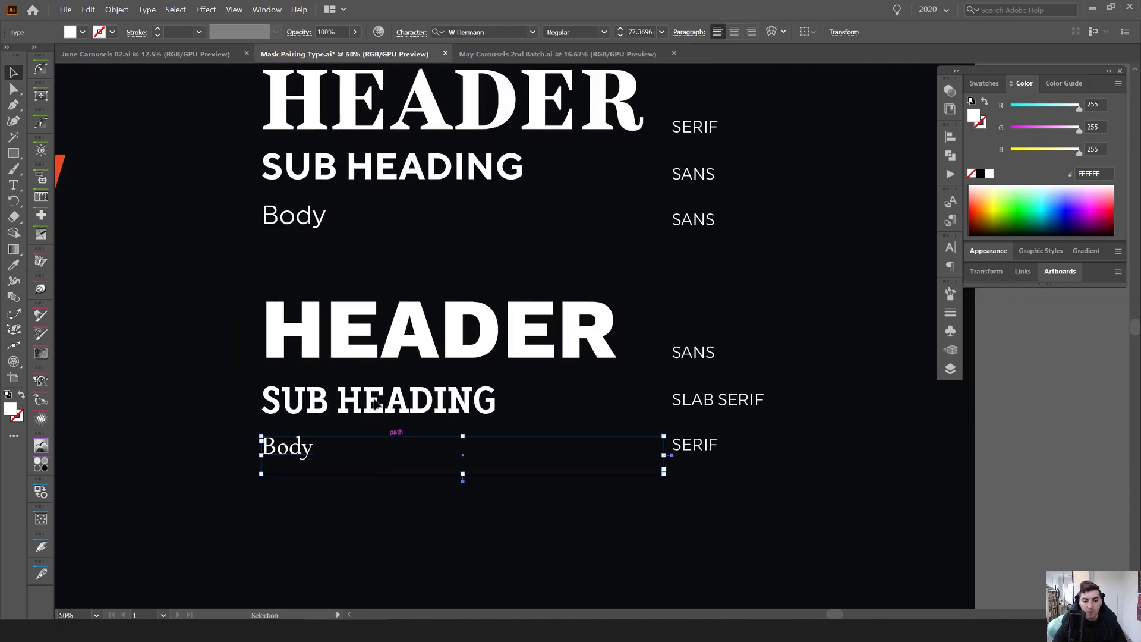
scroll(808, 483, down, 1)
scroll(808, 483, down, 1)
scroll(799, 458, up, 1)
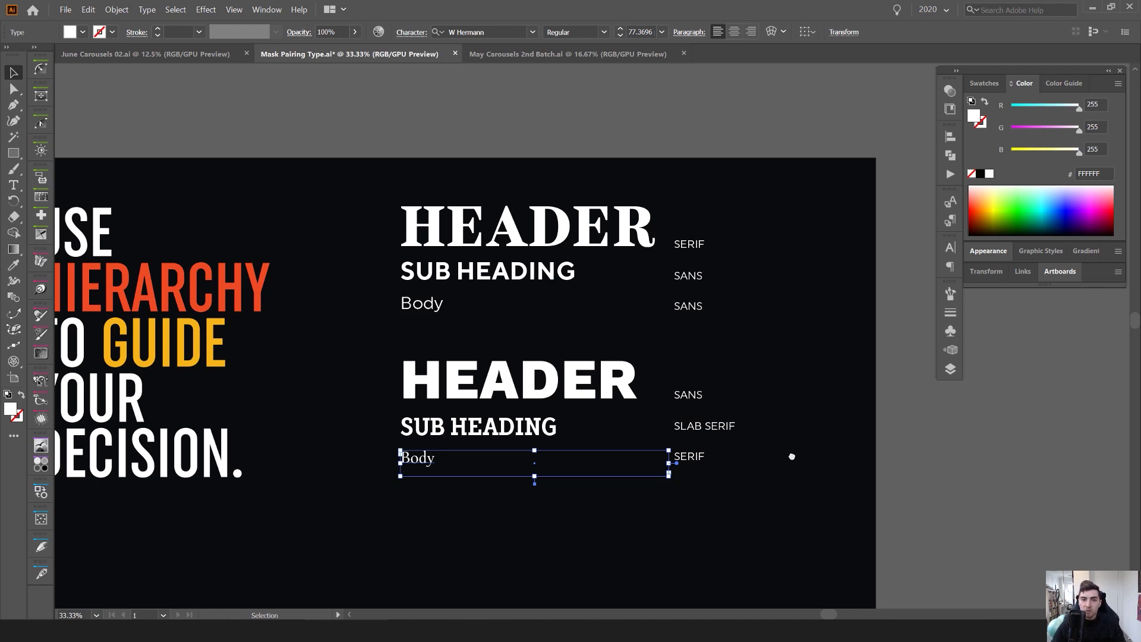
Hide the interface panels and examine the four white logo samples: SMOKY BACON, Swiftly, two dollar and Crazytaxi.
scroll(728, 421, down, 3)
drag(616, 315, 776, 163)
scroll(288, 379, up, 3)
scroll(405, 360, up, 1)
key(Tab)
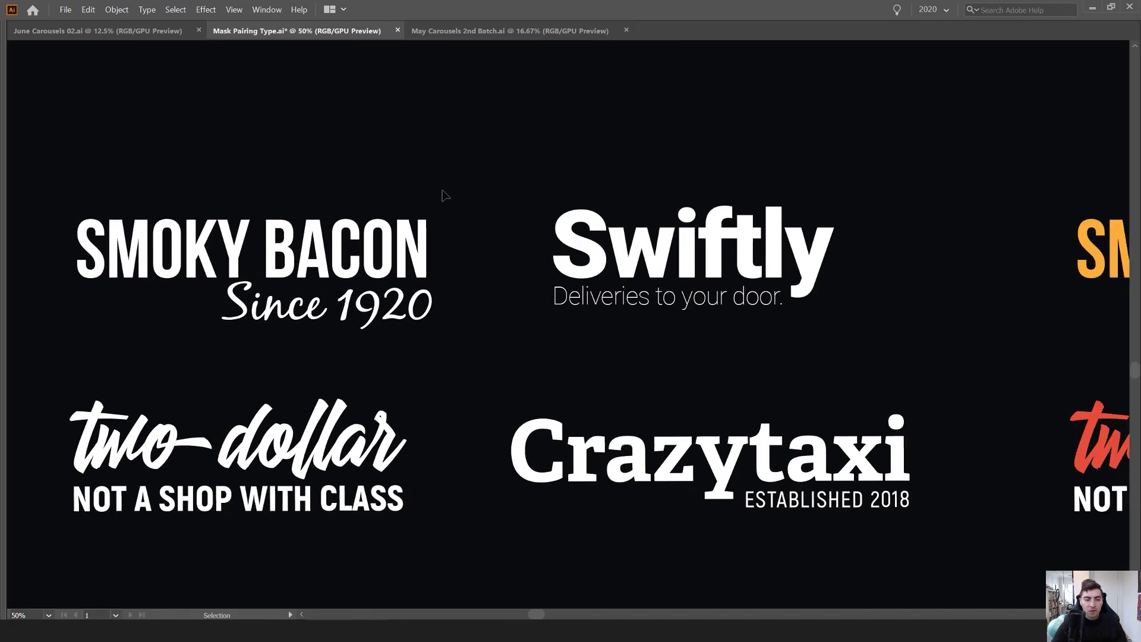
key(Tab)
drag(553, 169, 579, 142)
key(Tab)
drag(486, 196, 519, 178)
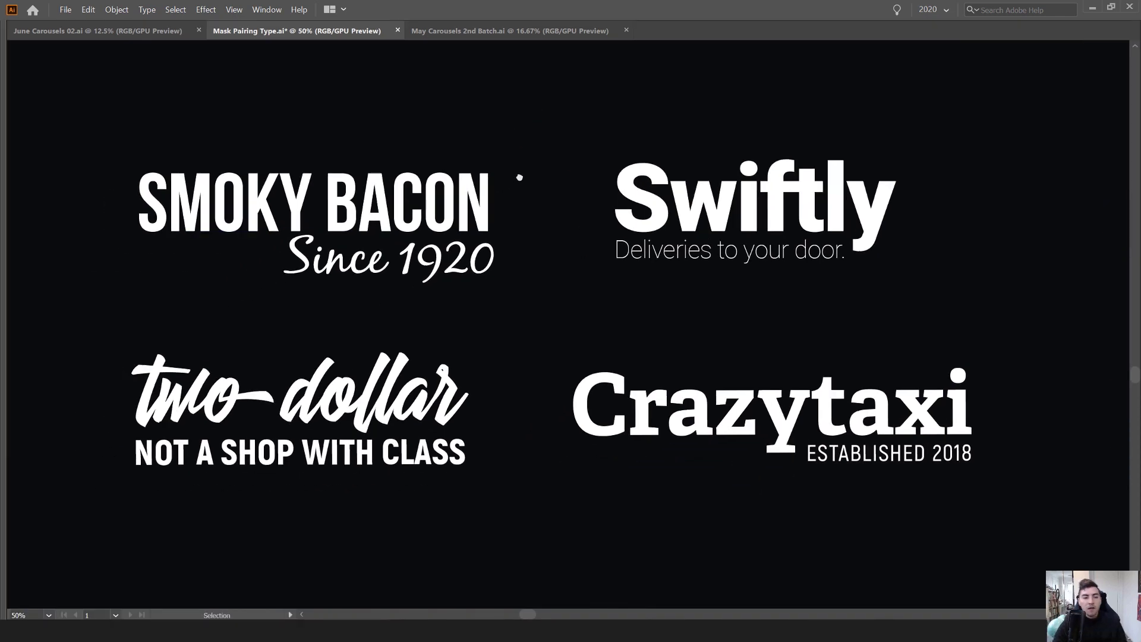
Check the fonts of the white SMOKY BACON logo and its script line Since 1920.
click(470, 189)
key(Tab)
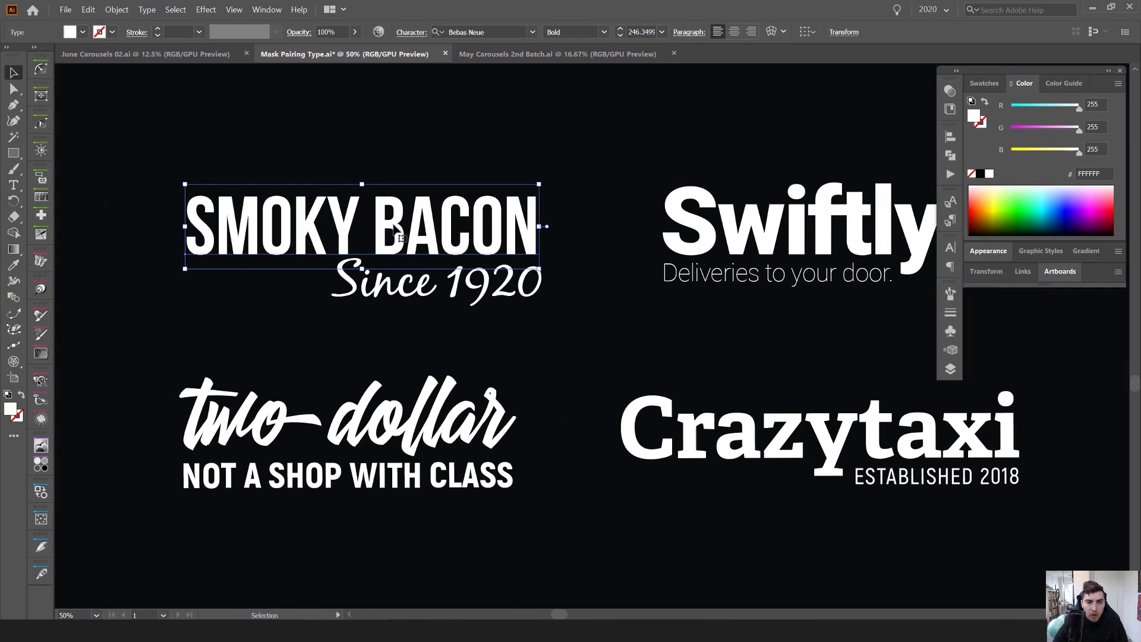
click(503, 279)
click(464, 32)
click(561, 193)
scroll(398, 291, up, 1)
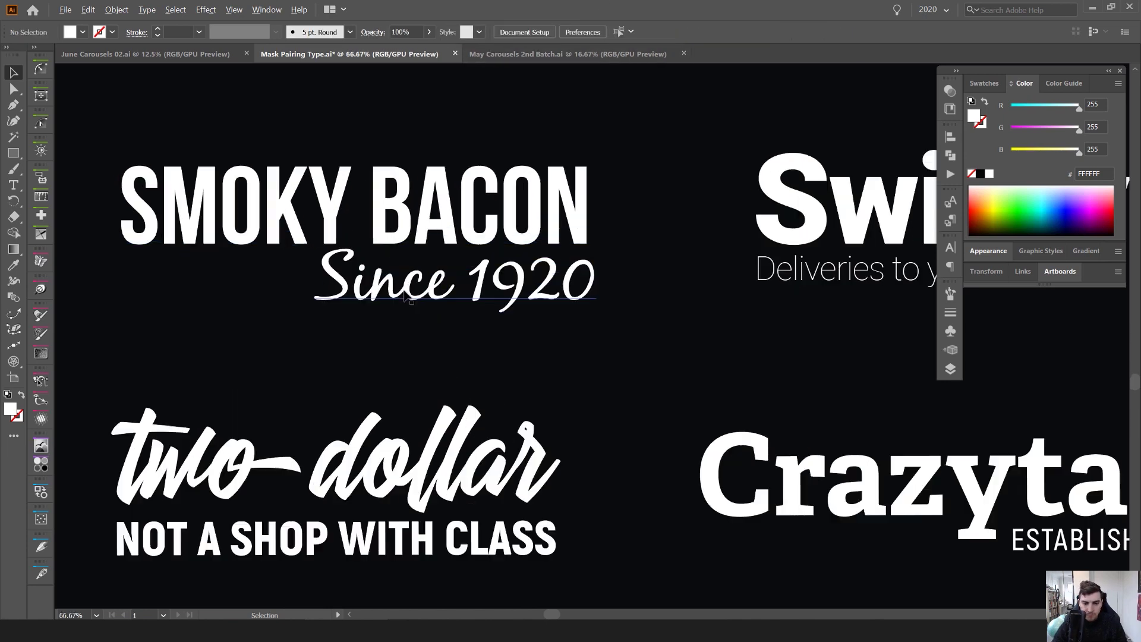
scroll(398, 291, up, 2)
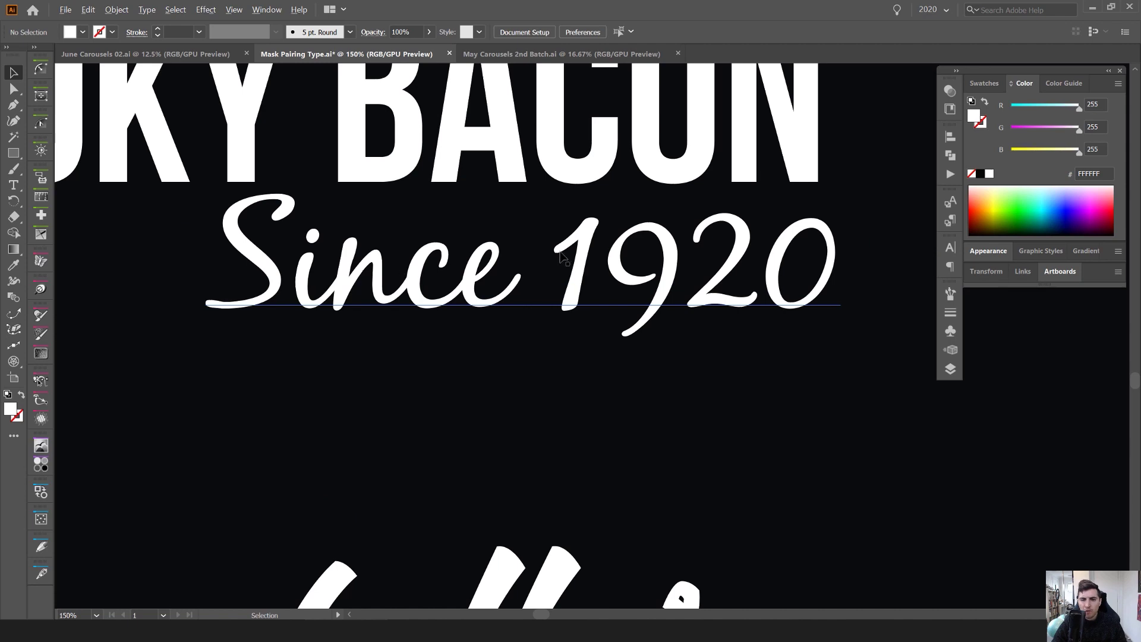
scroll(561, 259, down, 3)
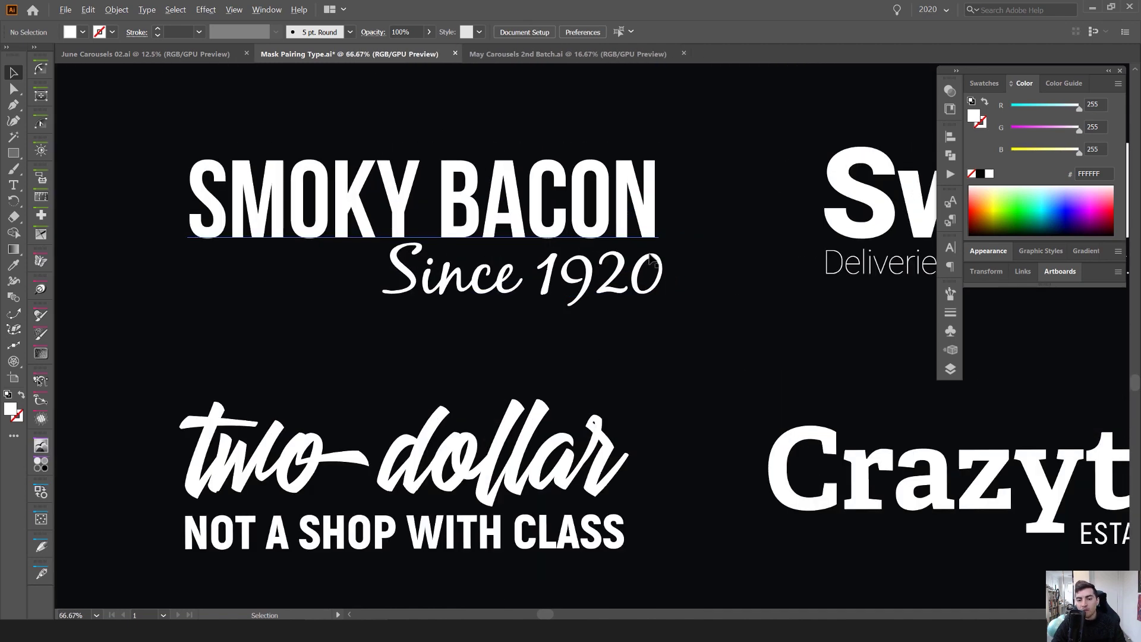
click(651, 264)
click(729, 223)
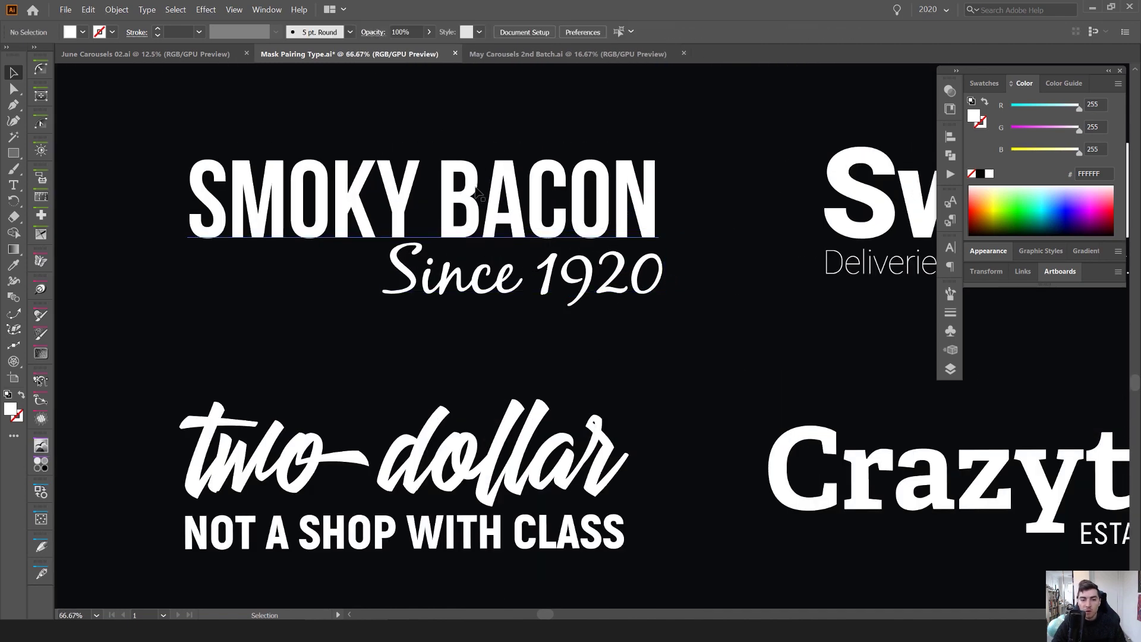
Check the fonts of the white two dollar script logo and its tagline NOT A SHOP WITH CLASS.
click(609, 410)
scroll(609, 410, down, 2)
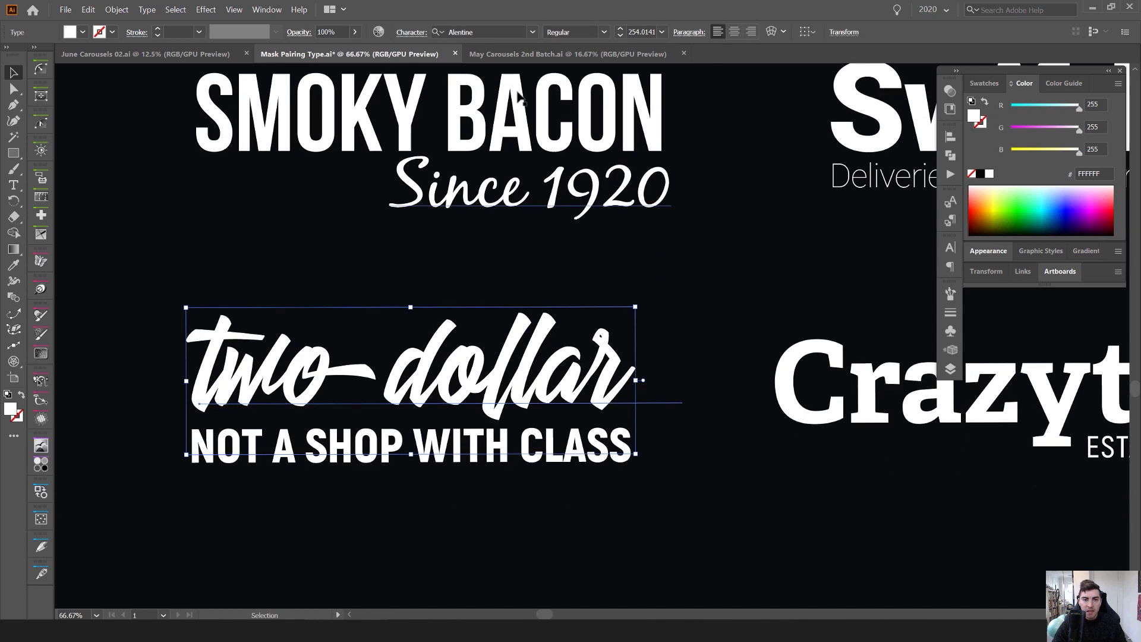
click(657, 272)
click(439, 461)
click(688, 347)
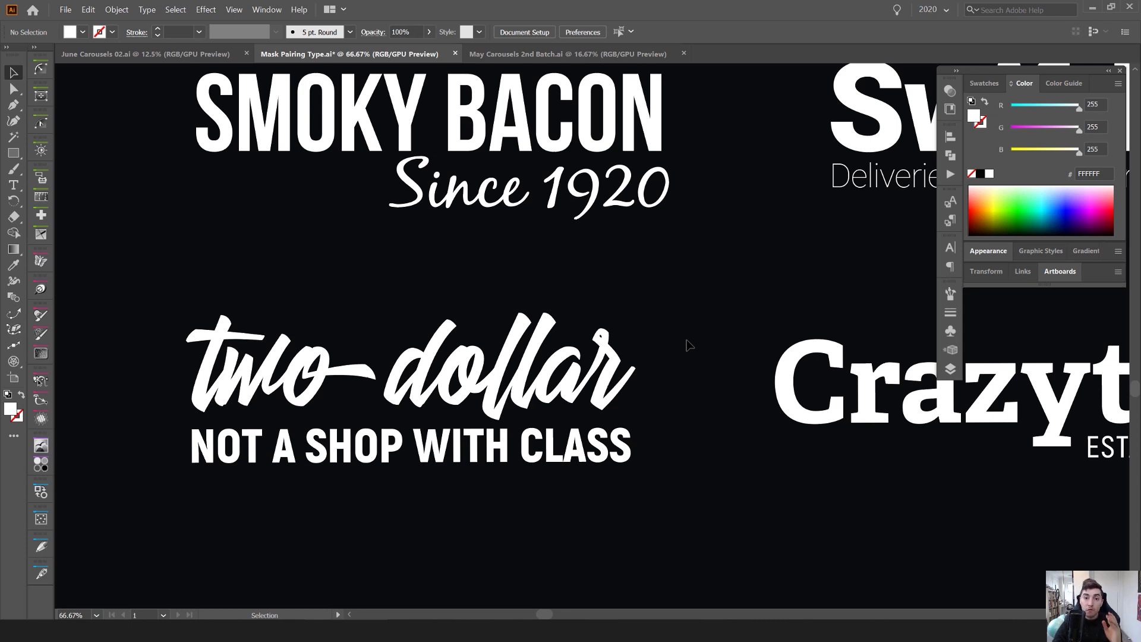
Check the font and weight of the white Swiftly logo and the weights available for its tagline.
drag(688, 346, 412, 311)
click(717, 202)
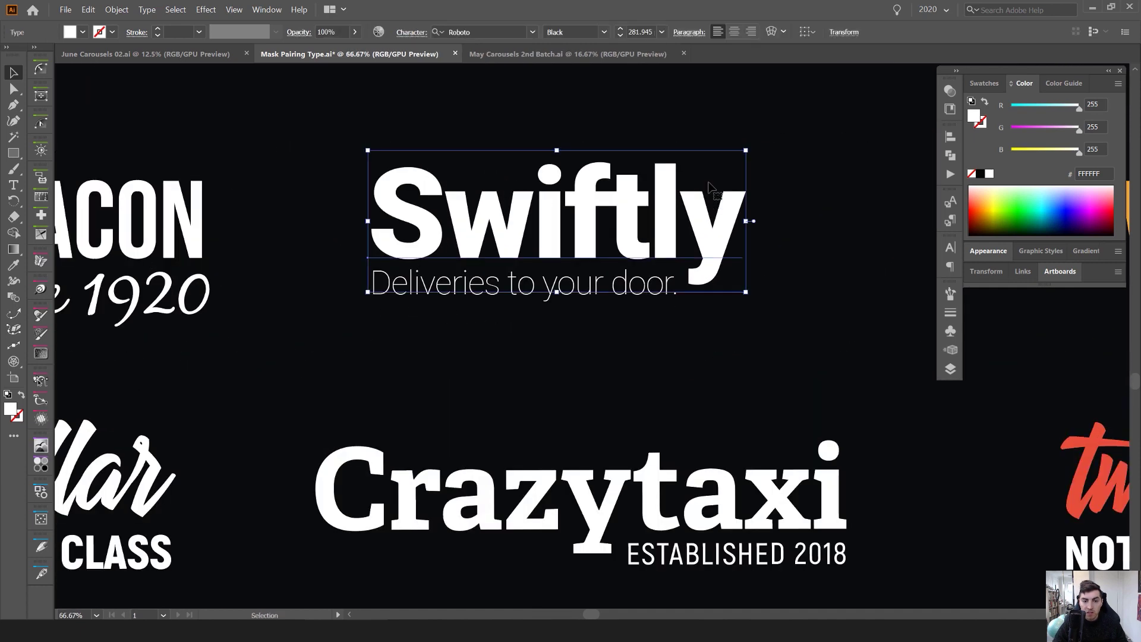
click(580, 285)
click(673, 175)
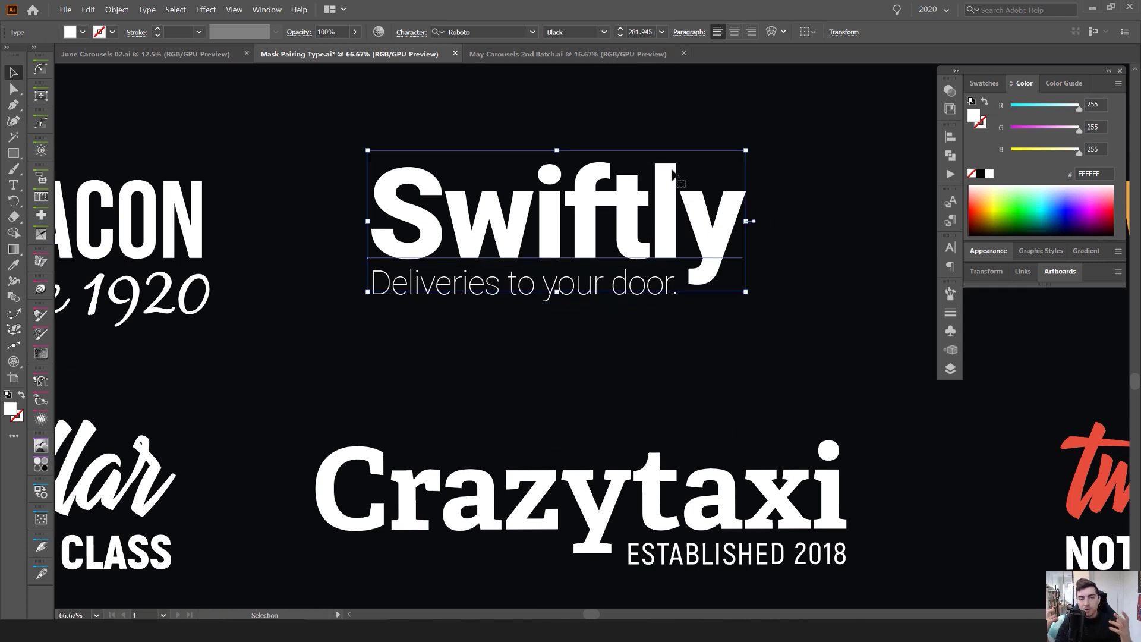
click(530, 328)
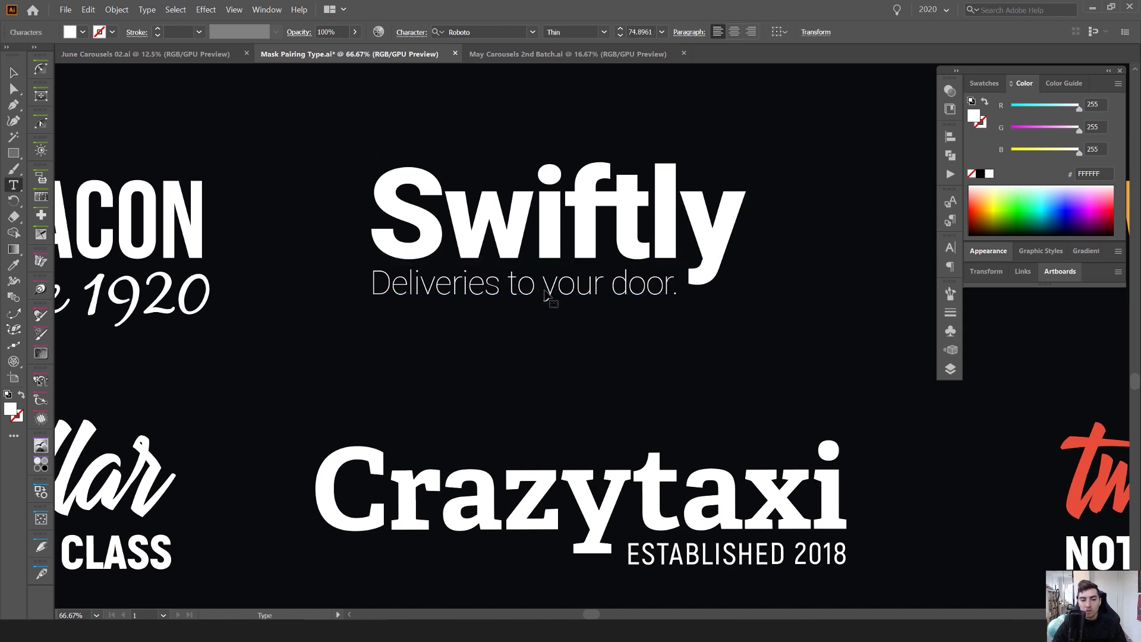
click(554, 287)
click(603, 34)
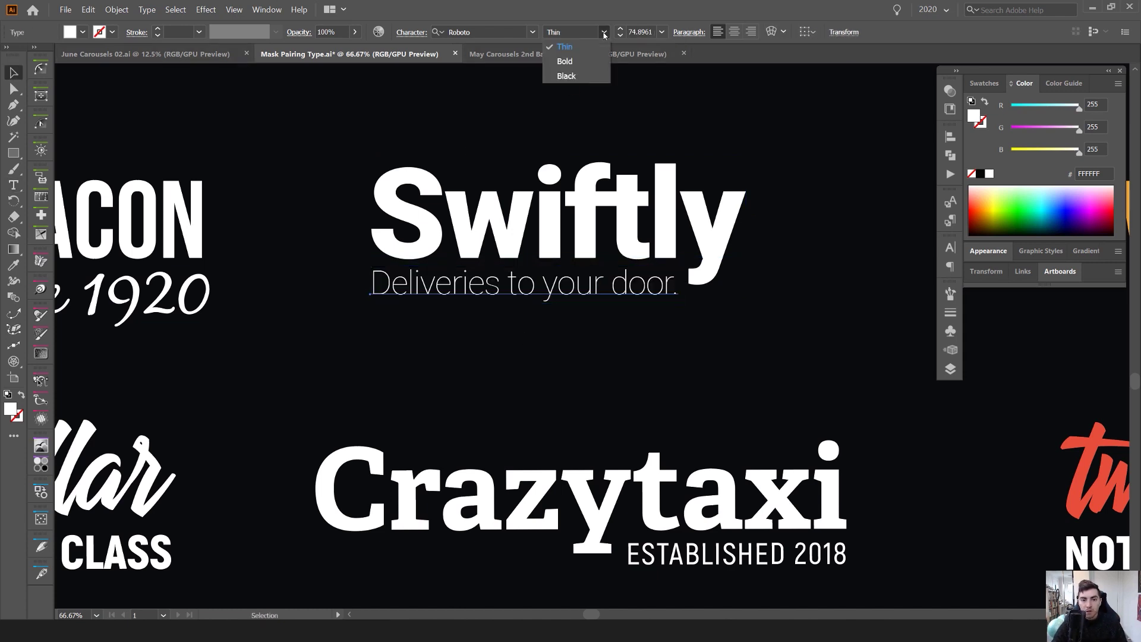
click(789, 92)
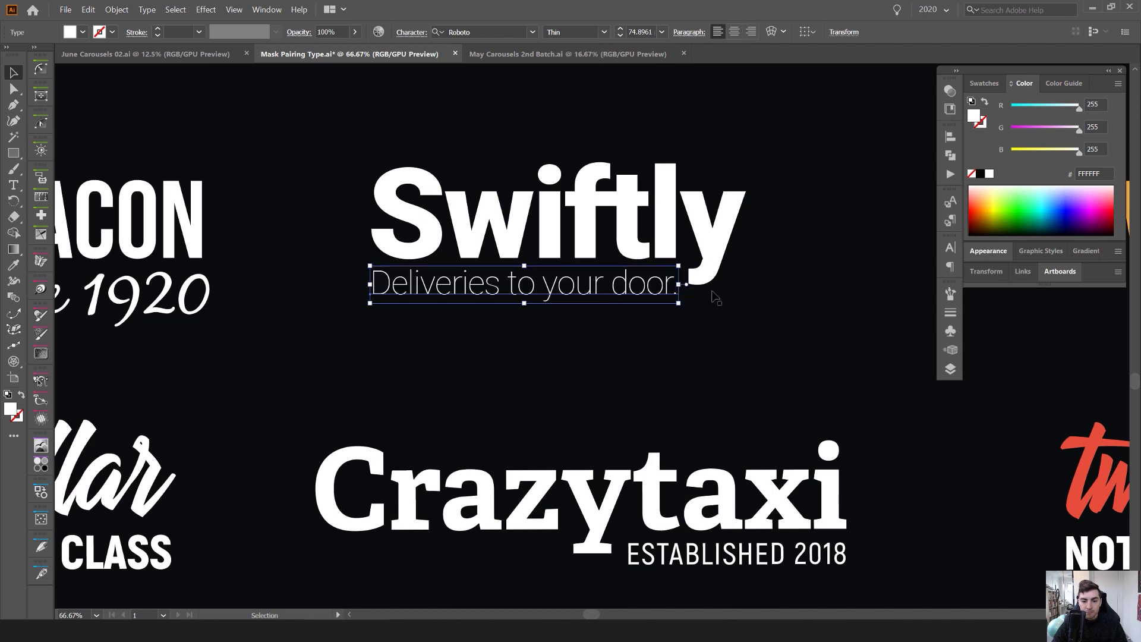
Try out different font weights on the MIX A SAN SERIF WITH SERIF statement.
scroll(575, 128, down, 1)
drag(572, 145, 510, 466)
drag(543, 159, 588, 455)
drag(546, 269, 535, 450)
key(ctrl+z)
drag(531, 114, 516, 169)
scroll(515, 169, up, 1)
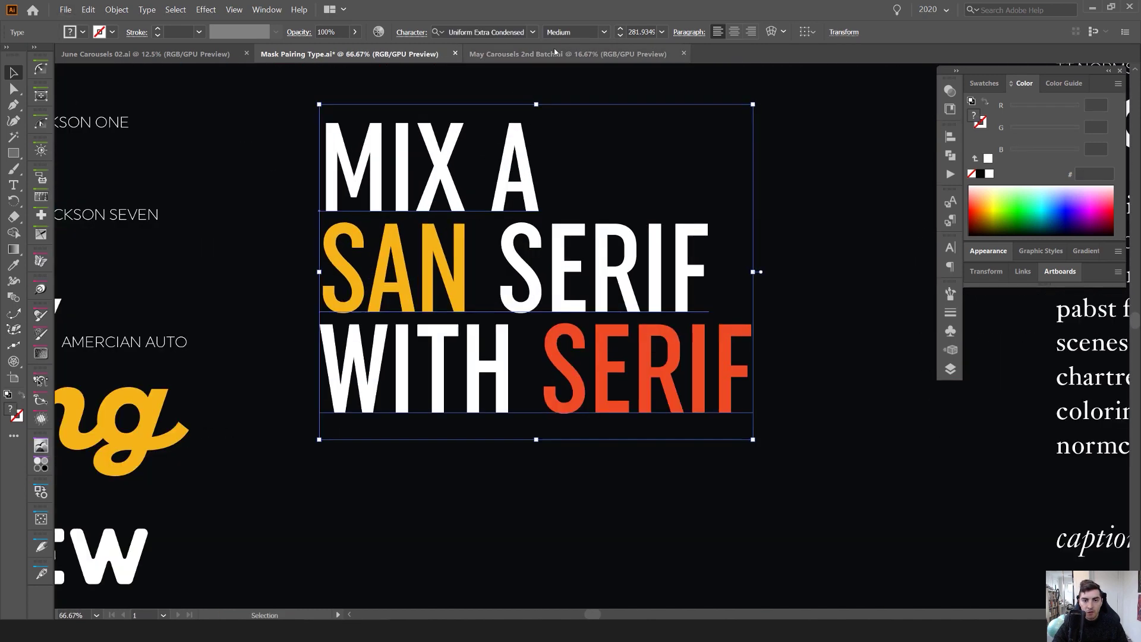
scroll(568, 35, down, 2)
scroll(568, 34, up, 4)
scroll(568, 34, down, 2)
scroll(568, 35, up, 2)
scroll(569, 38, down, 2)
Convert the MIX A SAN SERIF WITH SERIF statement to lowercase and set its font weight to Medium.
click(147, 9)
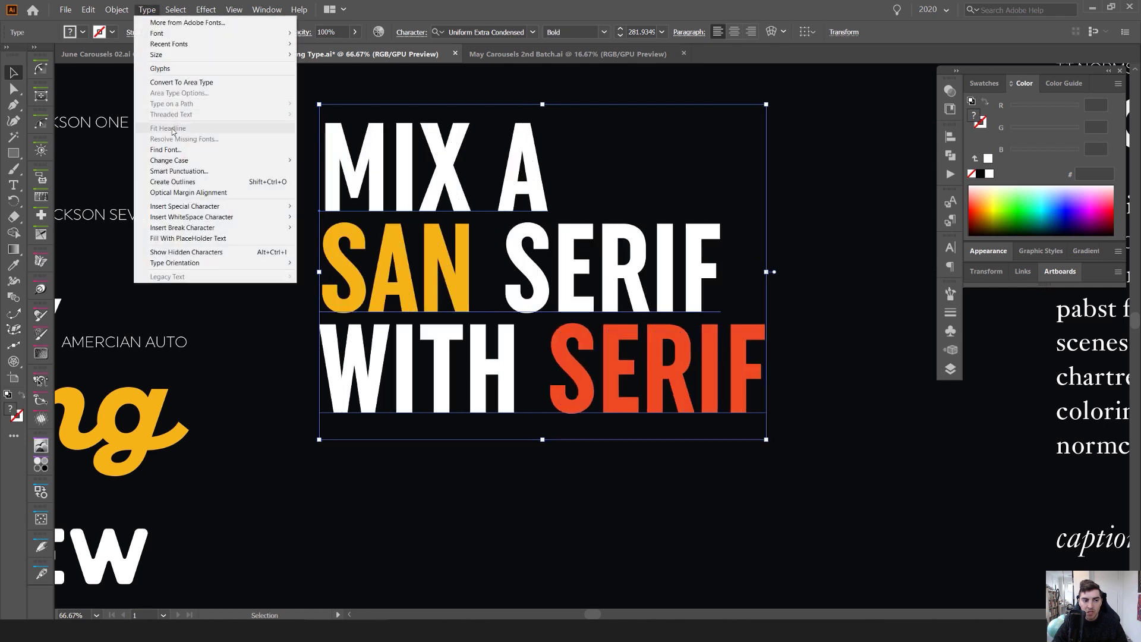
mouse_move(280, 161)
click(332, 172)
scroll(578, 37, up, 3)
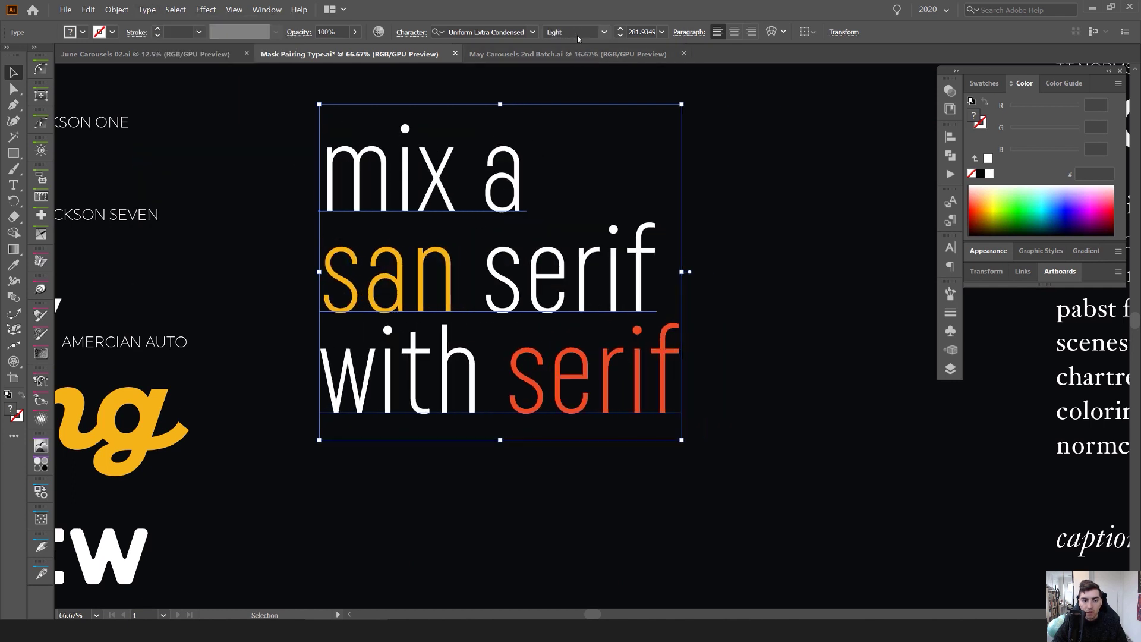
scroll(578, 36, down, 2)
scroll(655, 316, down, 2)
drag(687, 432, 675, 398)
click(604, 32)
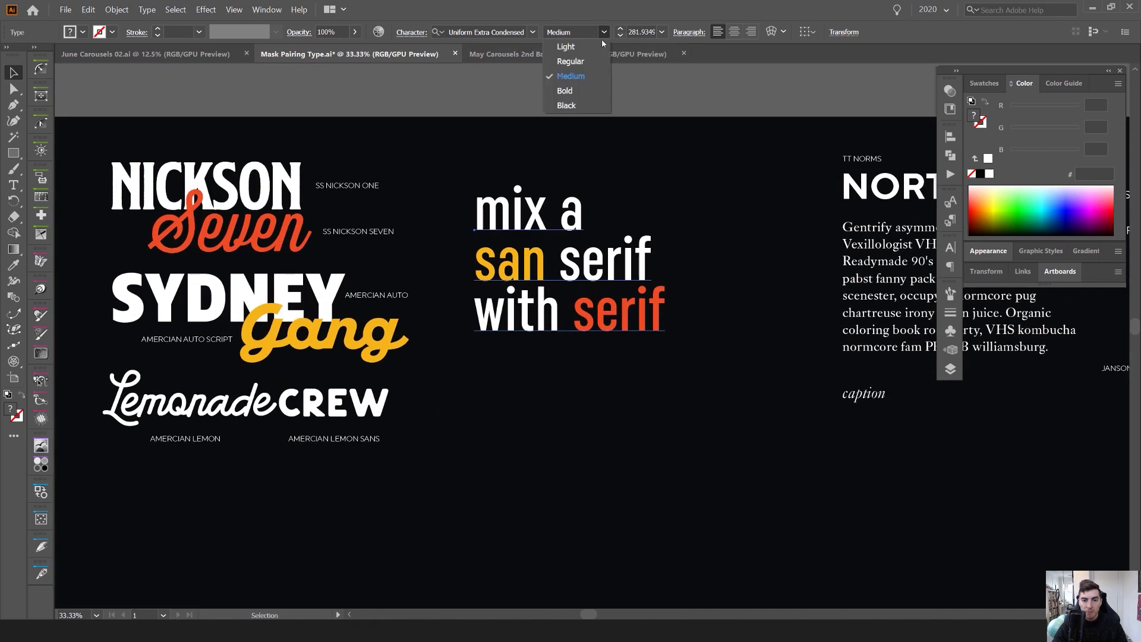
click(672, 224)
Compare the white Swiftly wordmark with its thin tagline Deliveries to your door.
drag(683, 529, 618, 301)
drag(624, 481, 619, 300)
scroll(572, 342, up, 1)
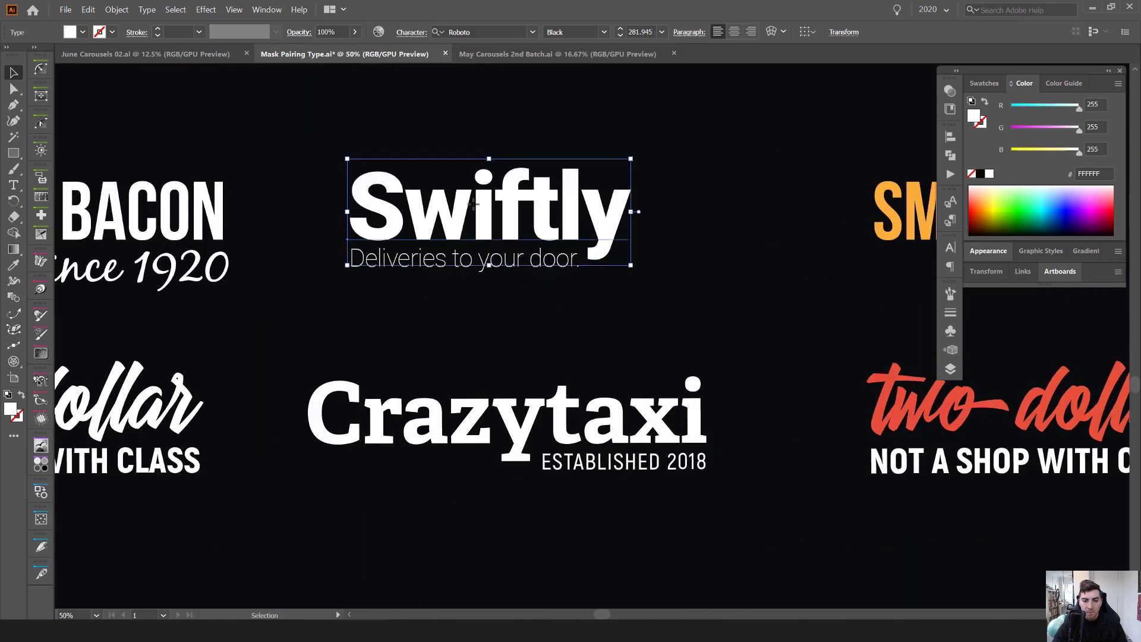
click(469, 284)
click(474, 272)
scroll(414, 228, up, 1)
scroll(644, 268, up, 1)
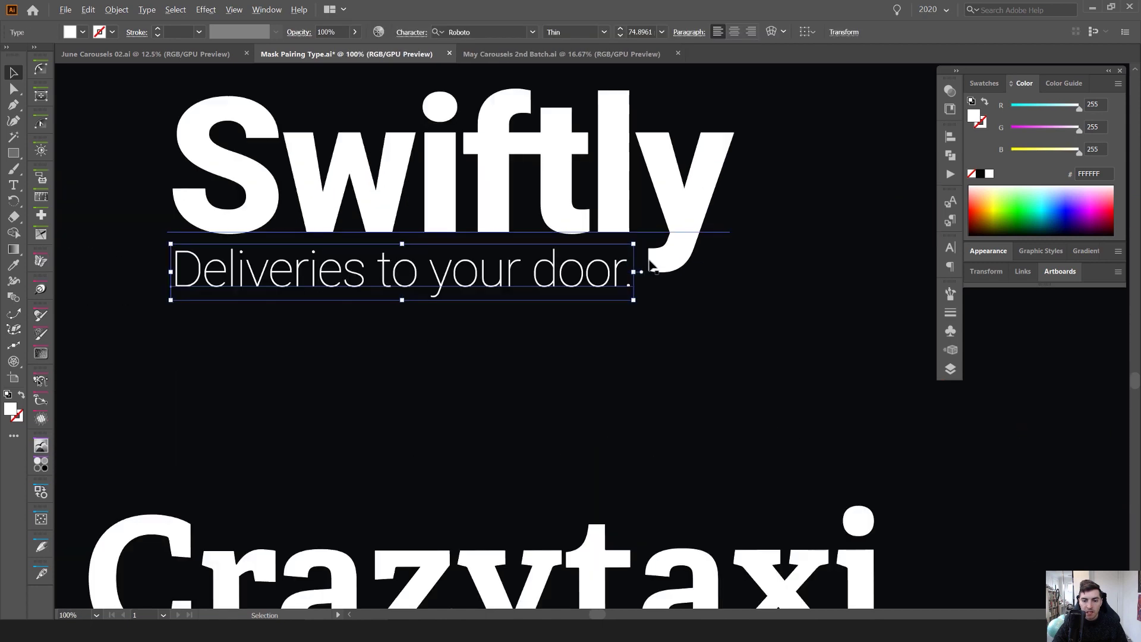
scroll(451, 318, down, 1)
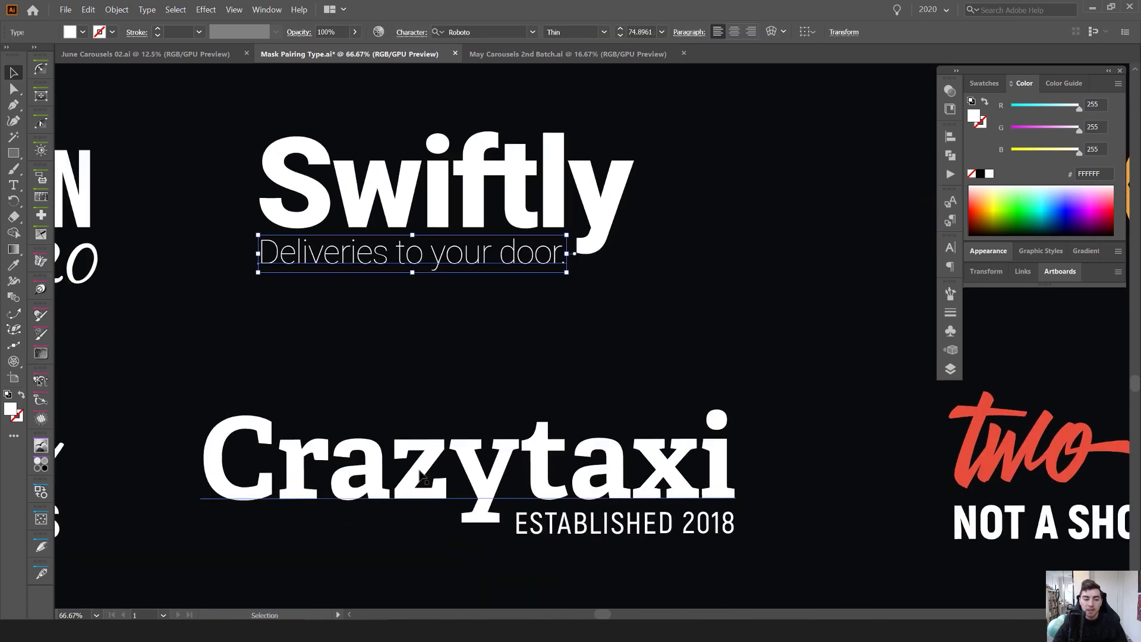
Check the fonts of the white Crazytaxi logo and its tagline ESTABLISHED 2018.
click(535, 434)
scroll(541, 440, down, 3)
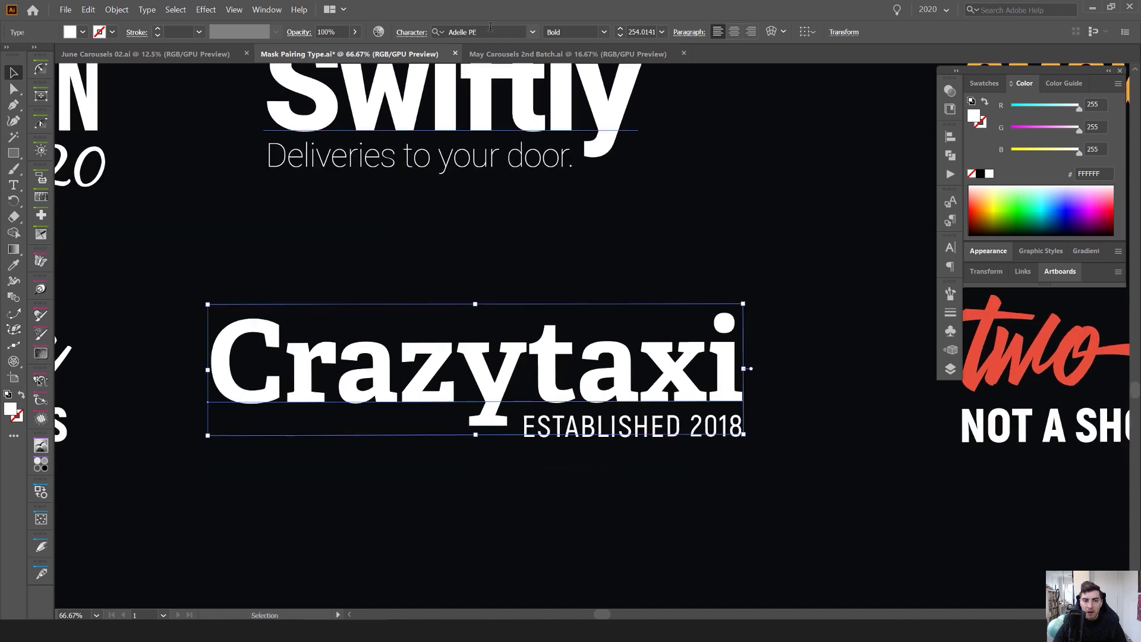
click(478, 27)
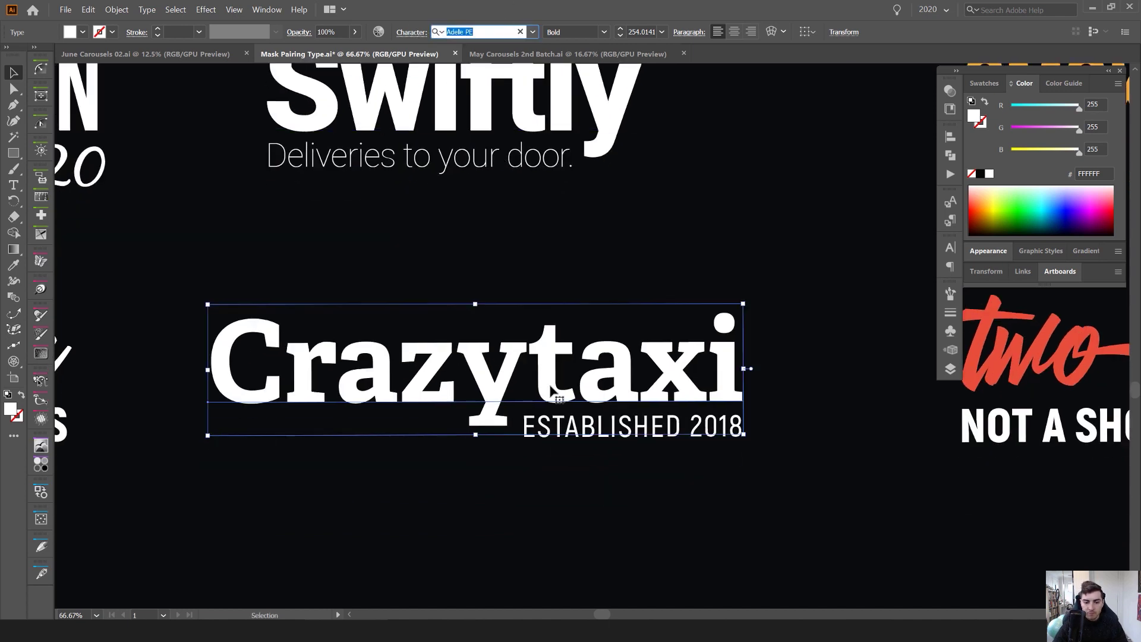
click(606, 437)
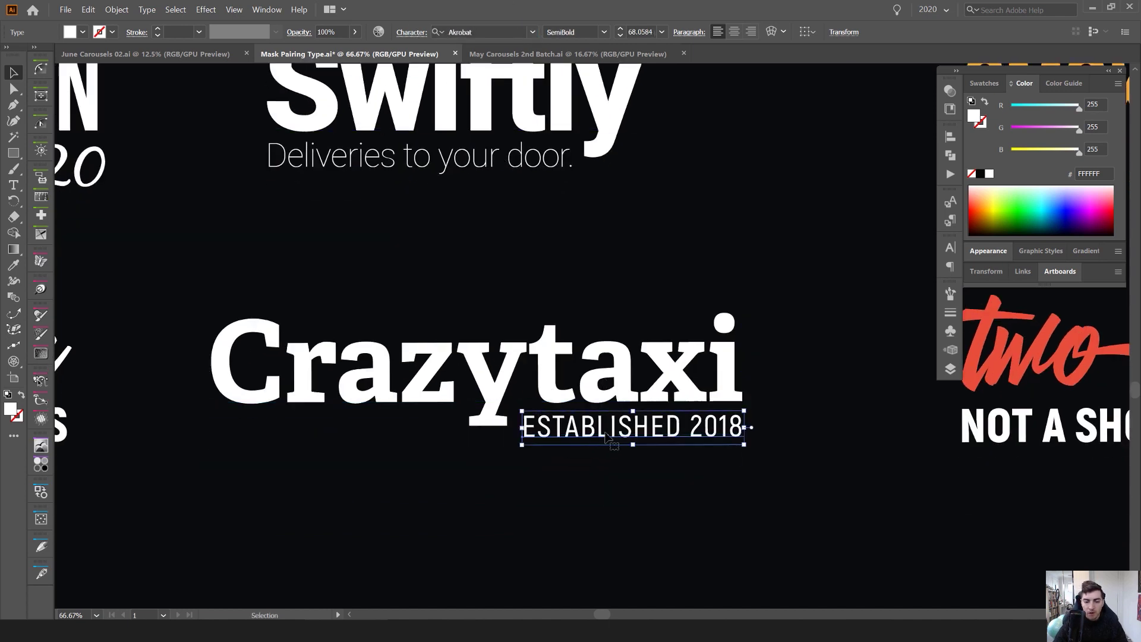
drag(480, 32, 378, 32)
scroll(677, 454, up, 2)
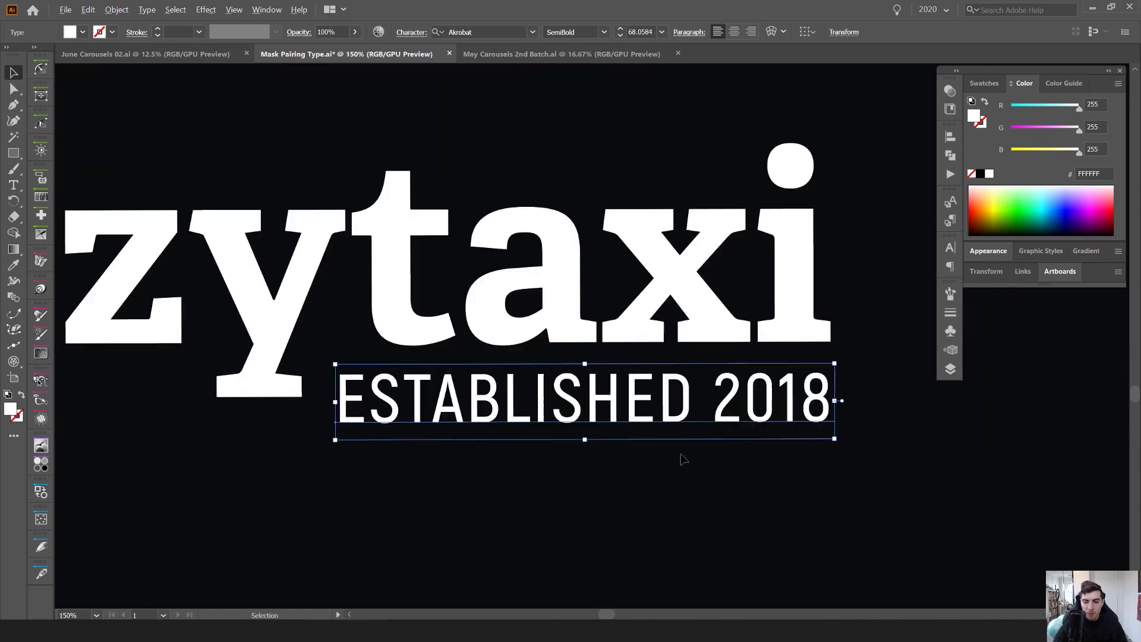
key(alt+space)
Examine the four coloured versions of the logos with the interface panels hidden.
scroll(575, 383, down, 6)
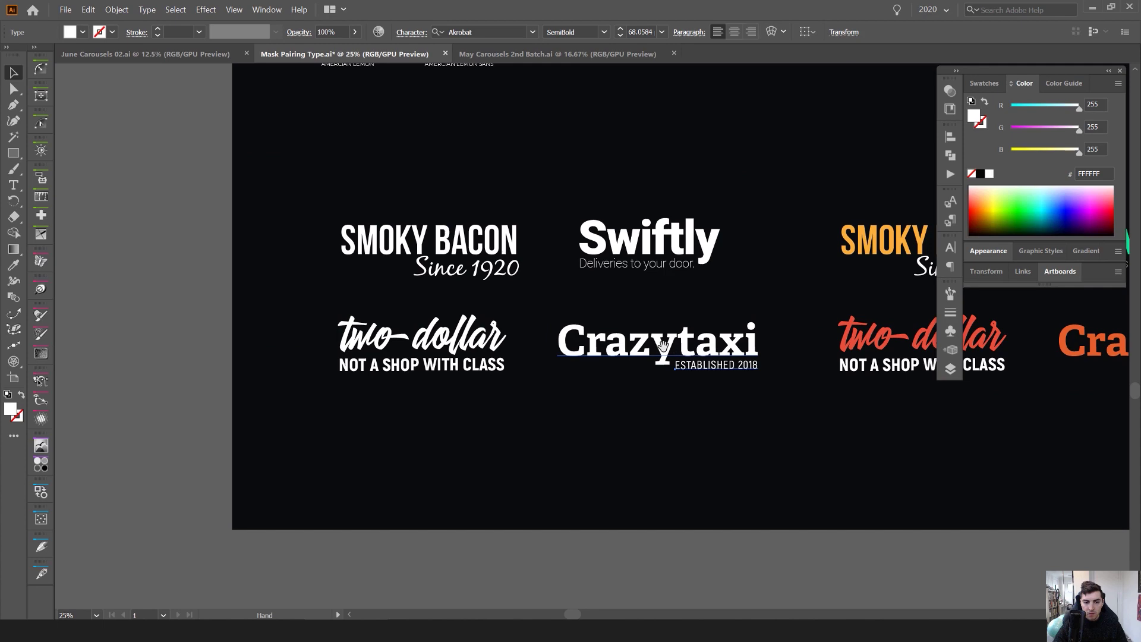
drag(772, 266, 232, 265)
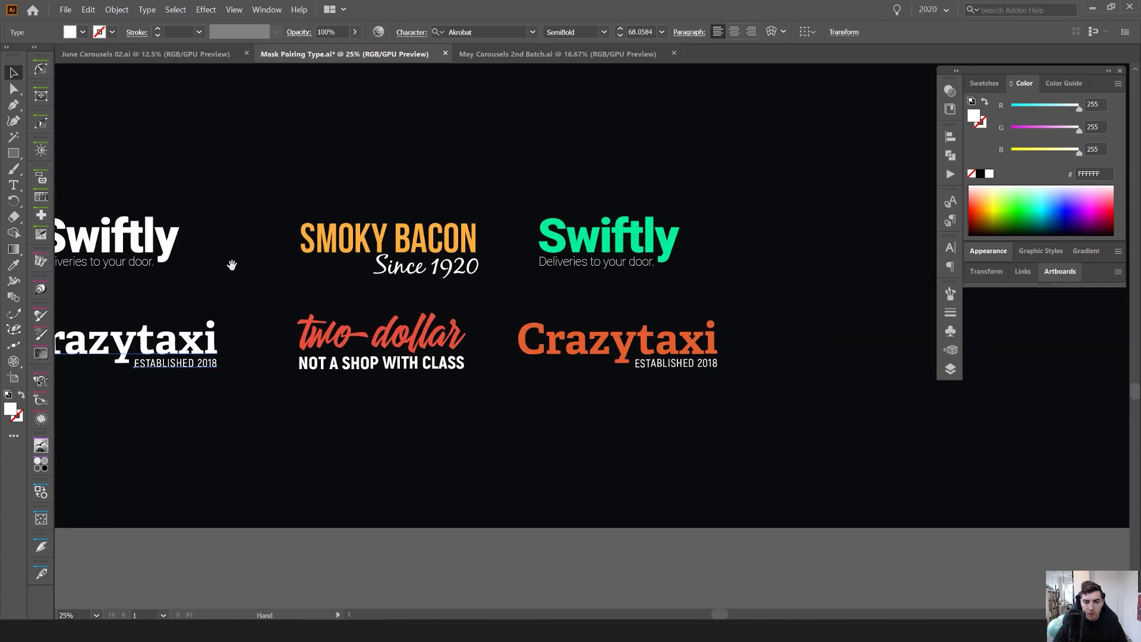
scroll(348, 268, up, 1)
click(545, 141)
scroll(599, 204, up, 1)
key(Tab)
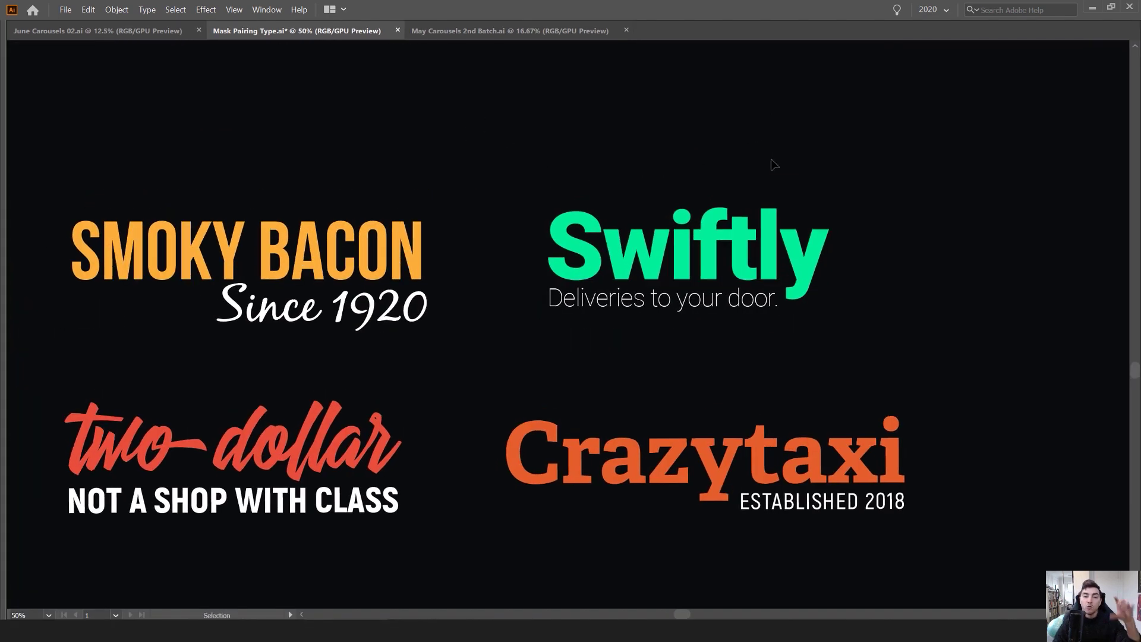
Review the whole artboard with all font pairing samples, hierarchy sets and logo versions.
scroll(773, 165, down, 1)
drag(647, 147, 638, 190)
scroll(639, 193, up, 1)
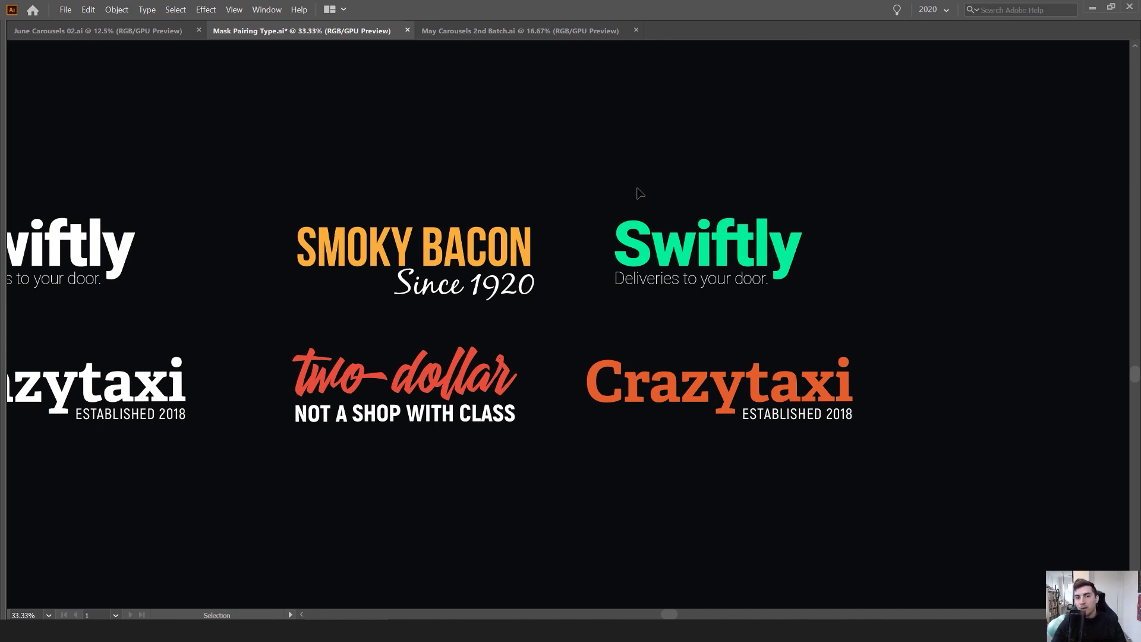
scroll(633, 186, down, 3)
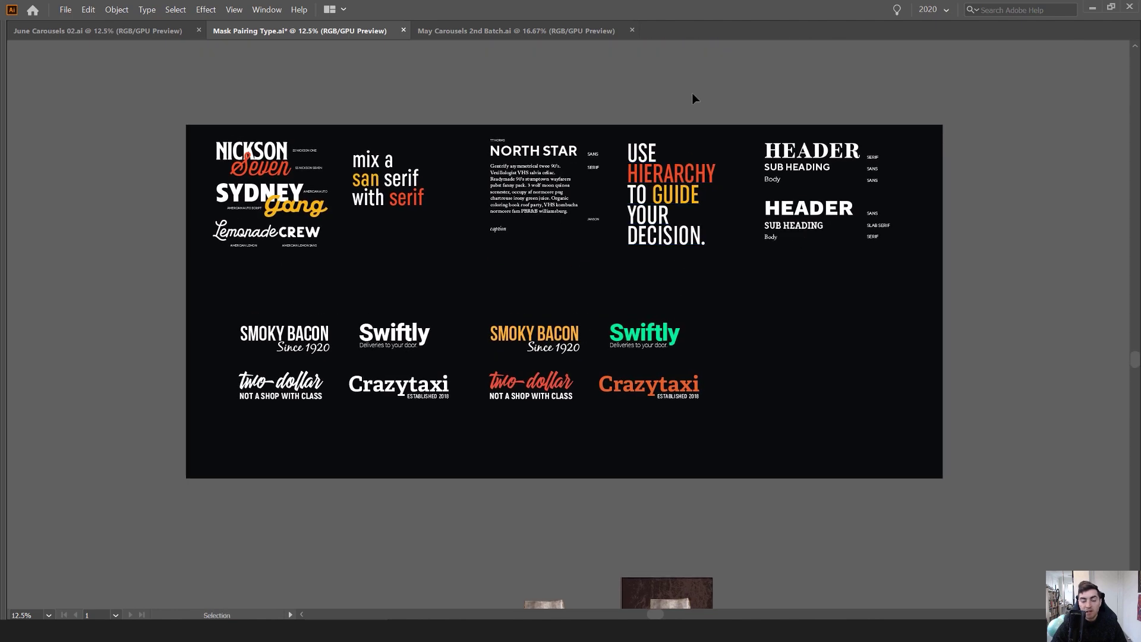
scroll(691, 92, up, 1)
drag(675, 106, 733, 89)
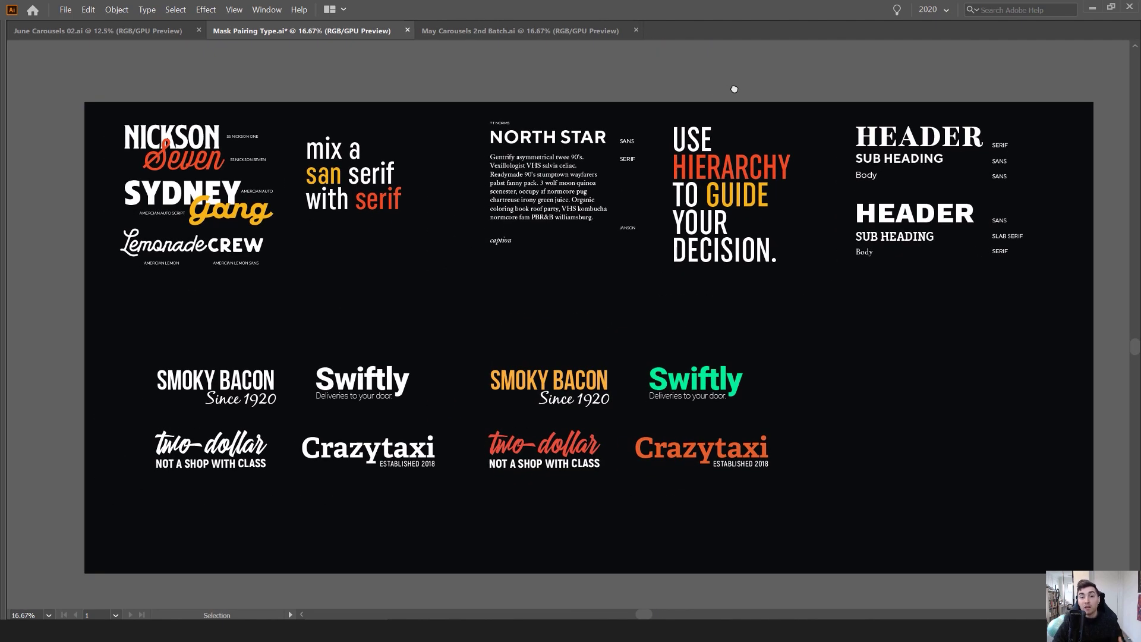